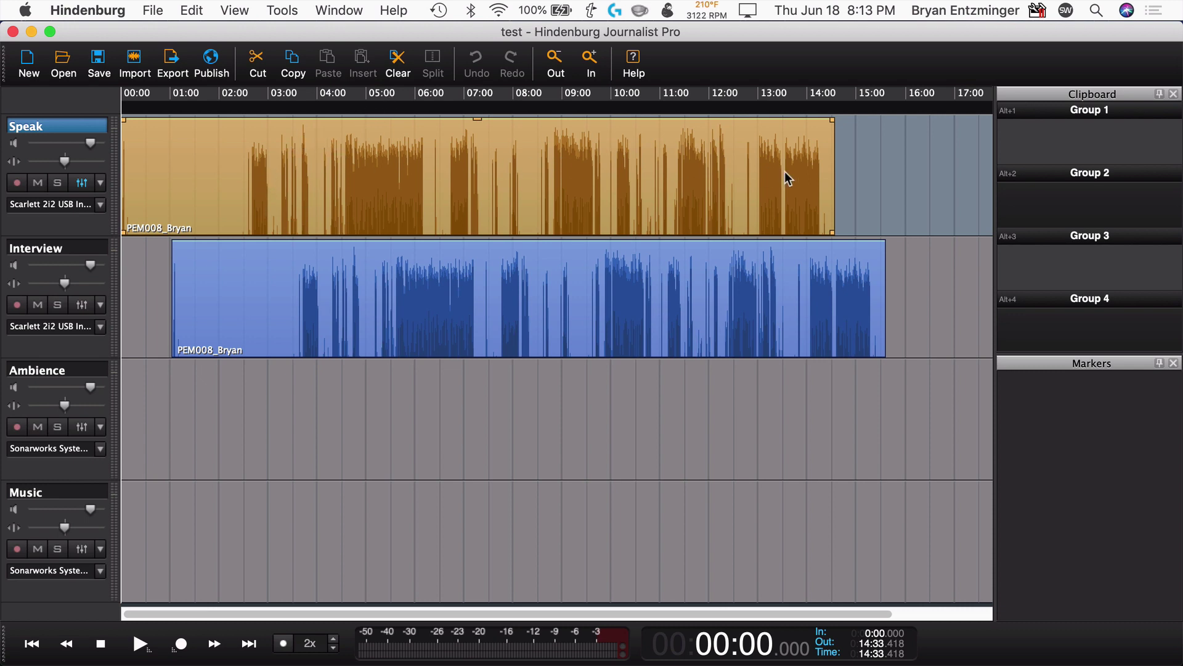
# - Try Magic Levels on the Speak clip with 20 dB damping, then undo it
pyautogui.click(288, 11)
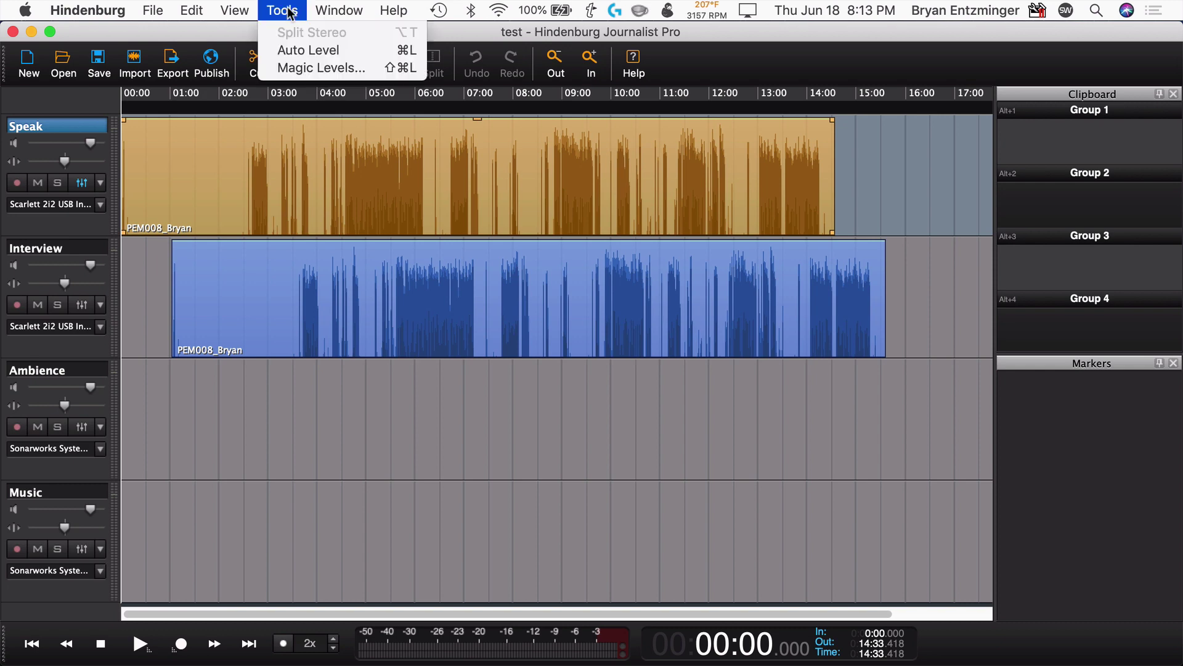
pyautogui.click(320, 68)
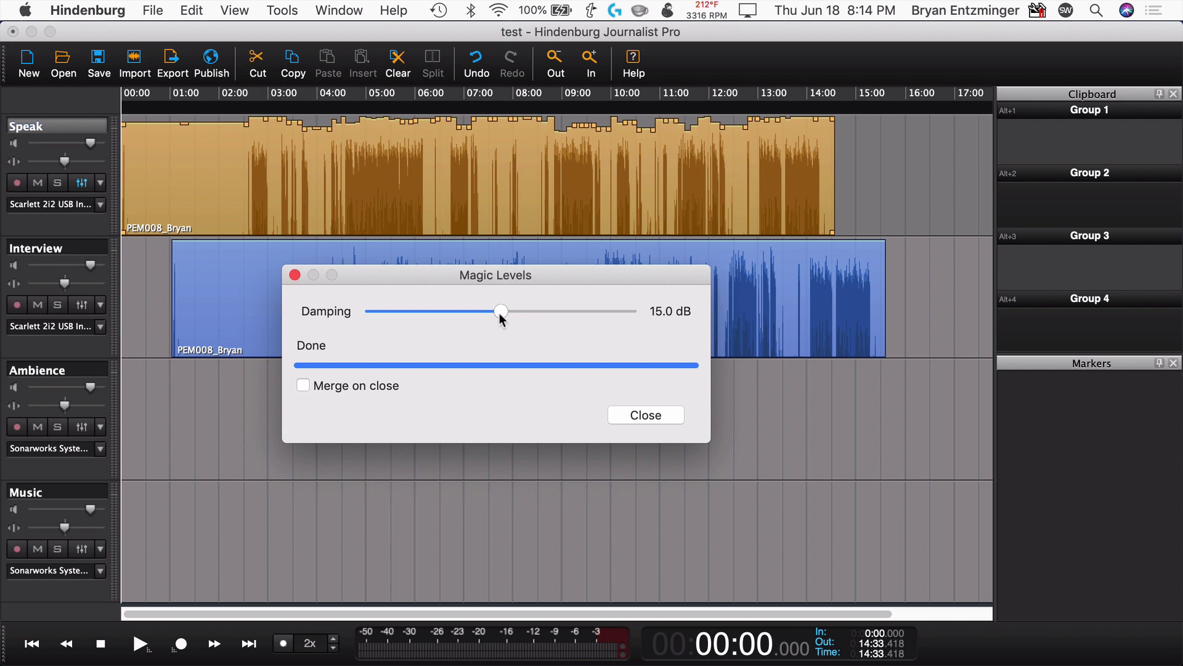
pyautogui.moveTo(505, 312); pyautogui.dragTo(631, 315)
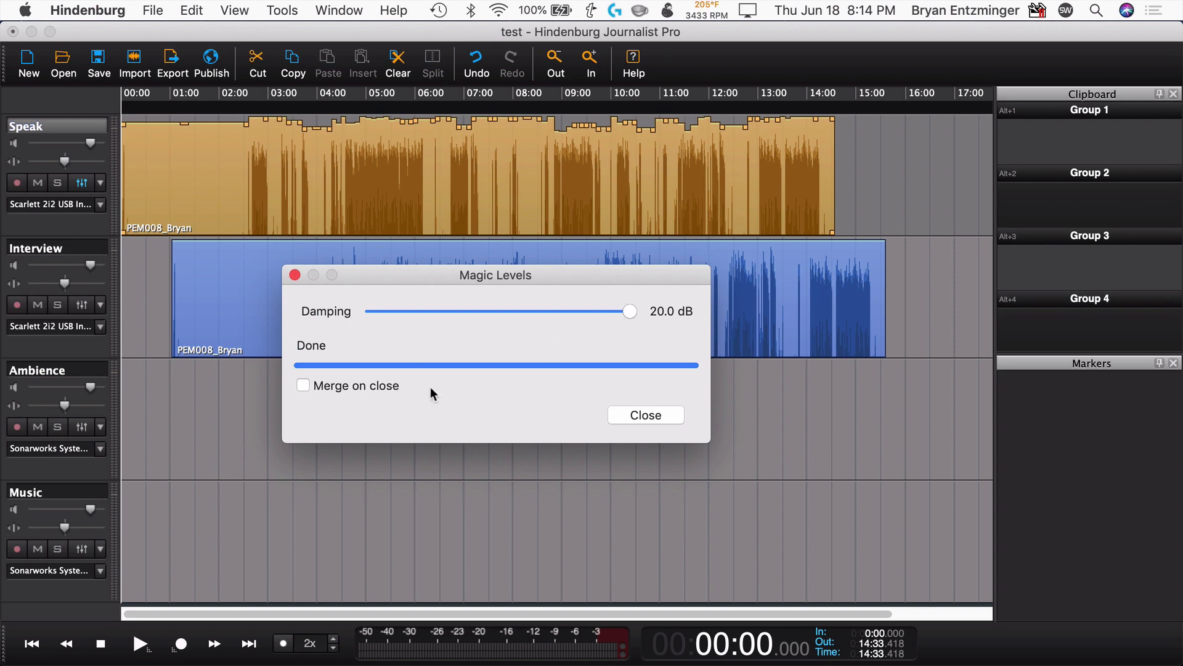
pyautogui.click(661, 416)
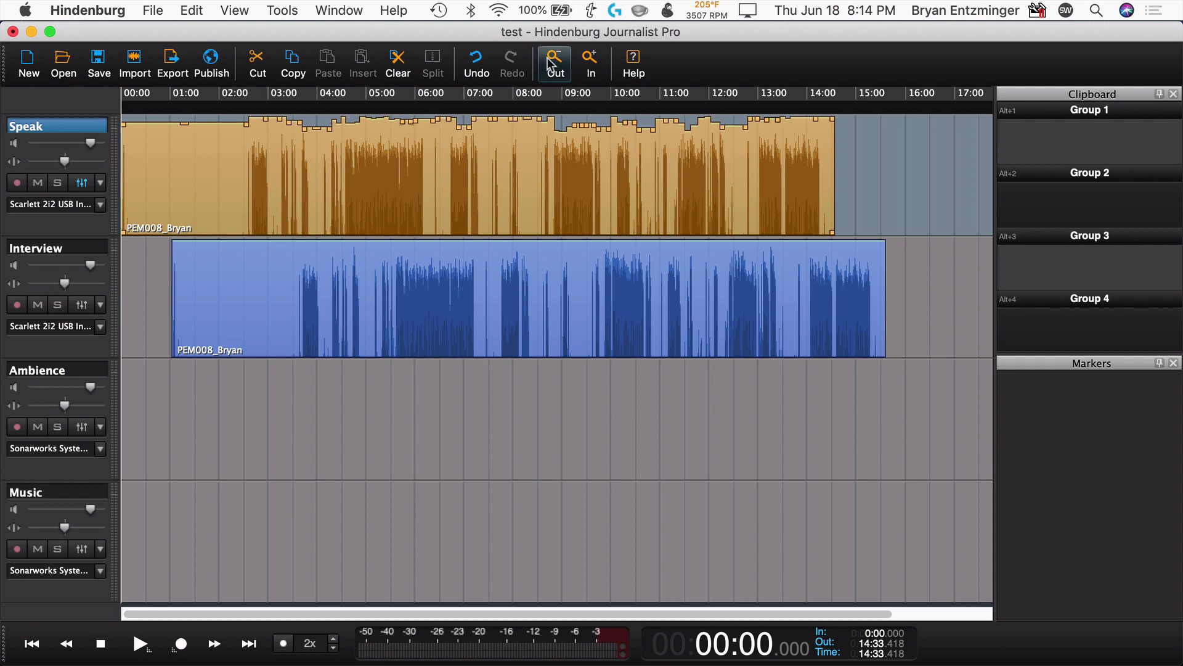
pyautogui.click(465, 61)
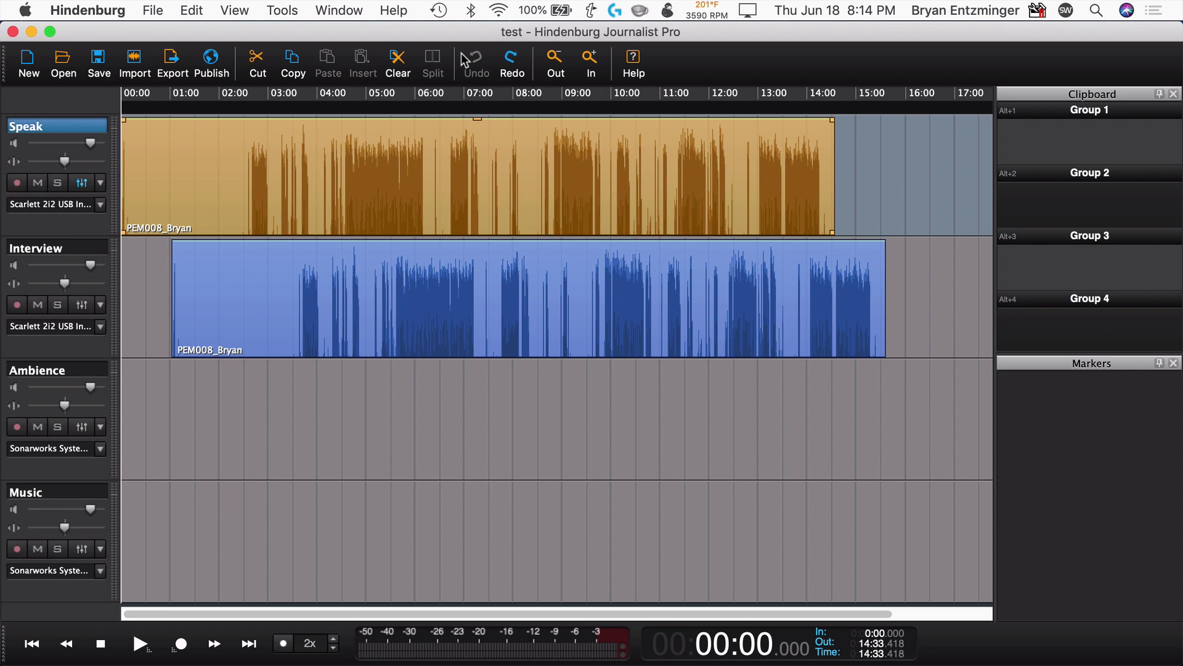
# - Level the Speak and Interview clips together with Magic Levels at 10 dB damping
pyautogui.click(430, 315)
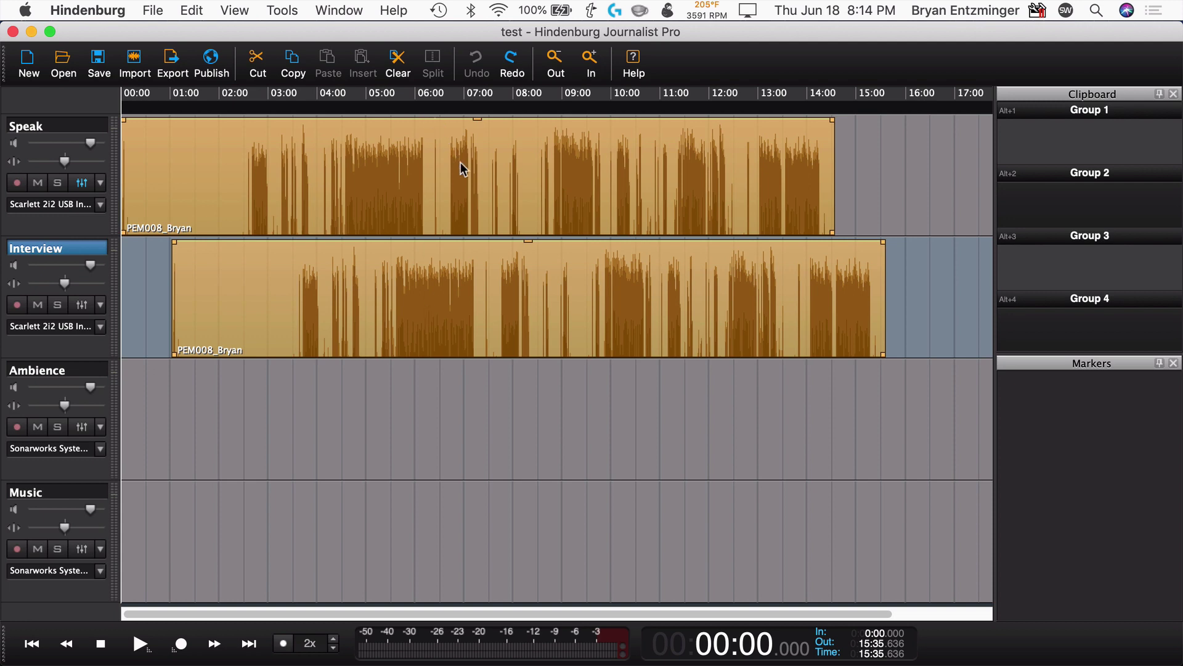
pyautogui.click(287, 10)
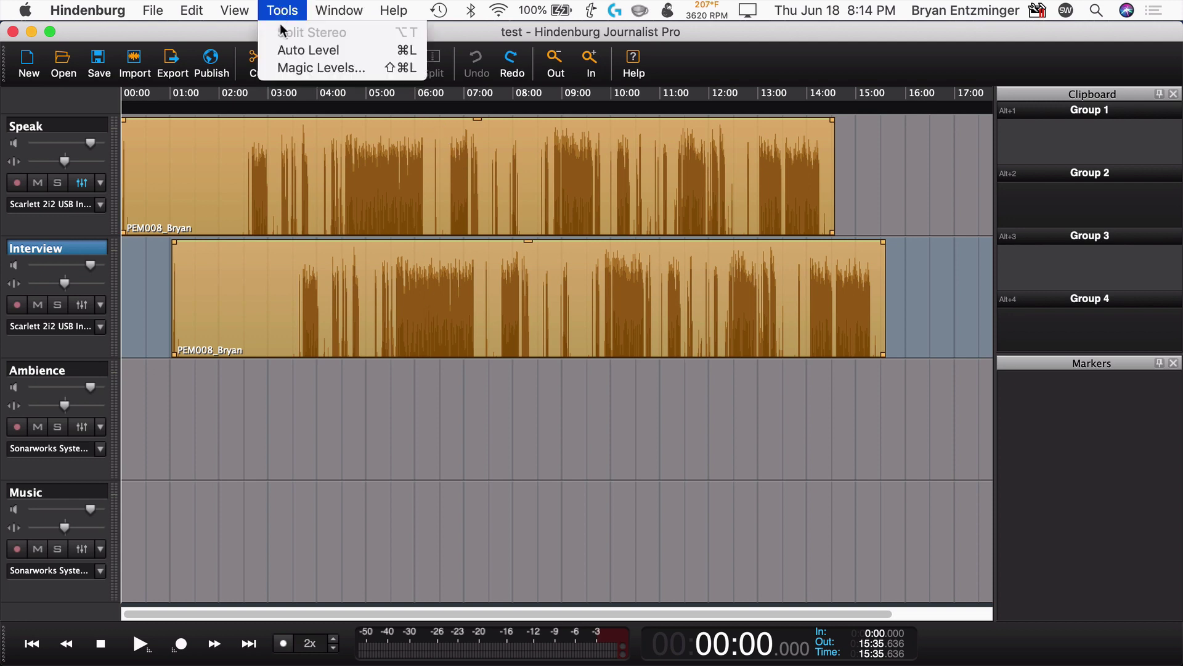
pyautogui.click(289, 69)
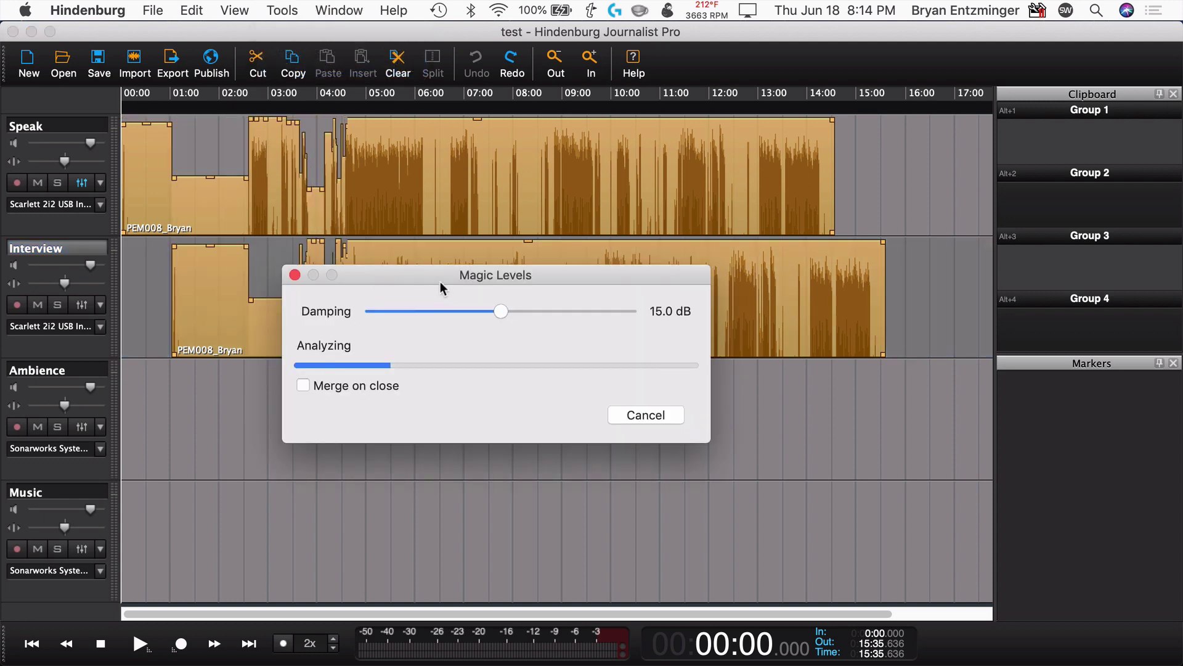
pyautogui.moveTo(430, 353); pyautogui.dragTo(393, 409)
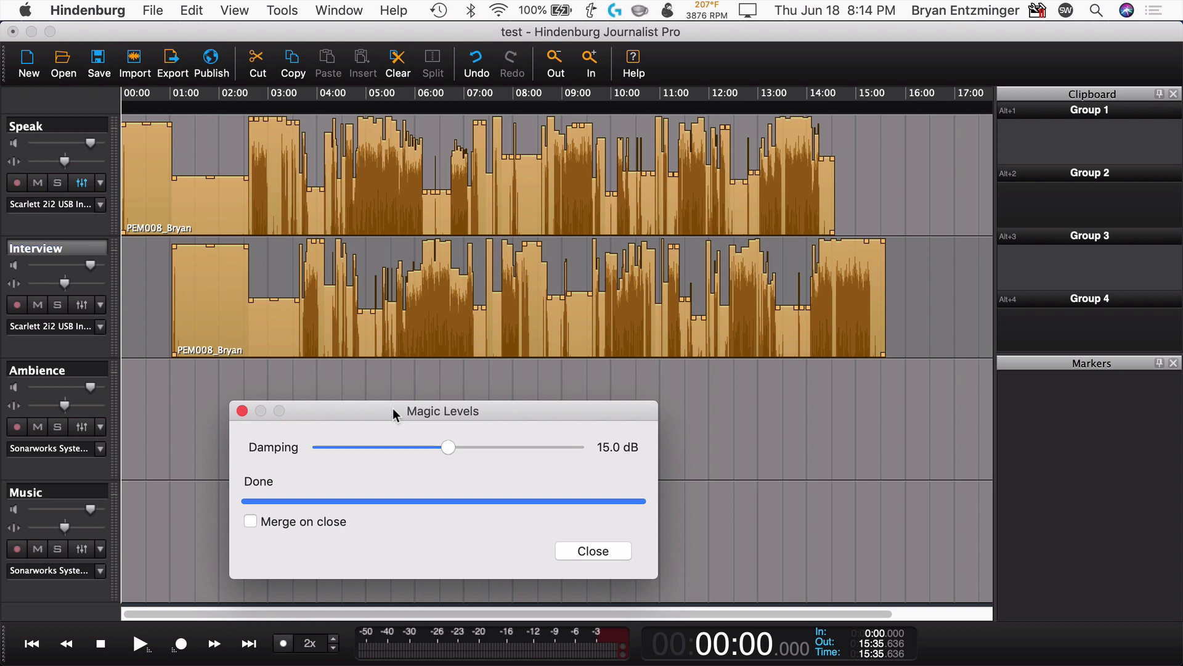
pyautogui.moveTo(449, 449); pyautogui.dragTo(324, 449)
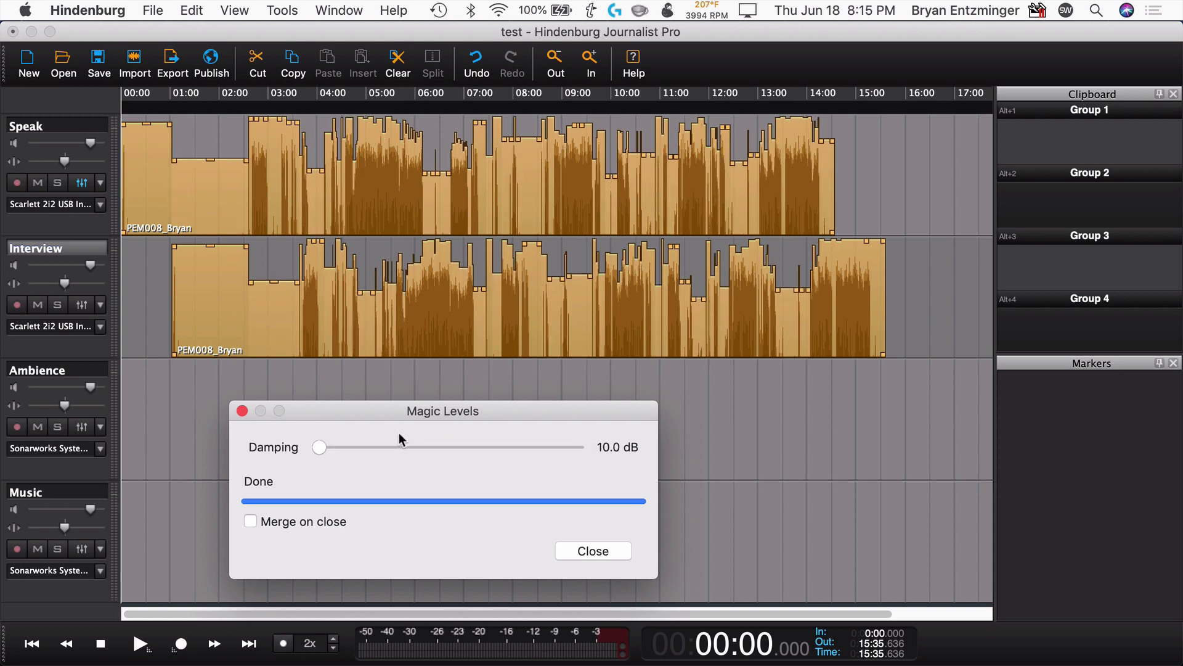
pyautogui.click(593, 551)
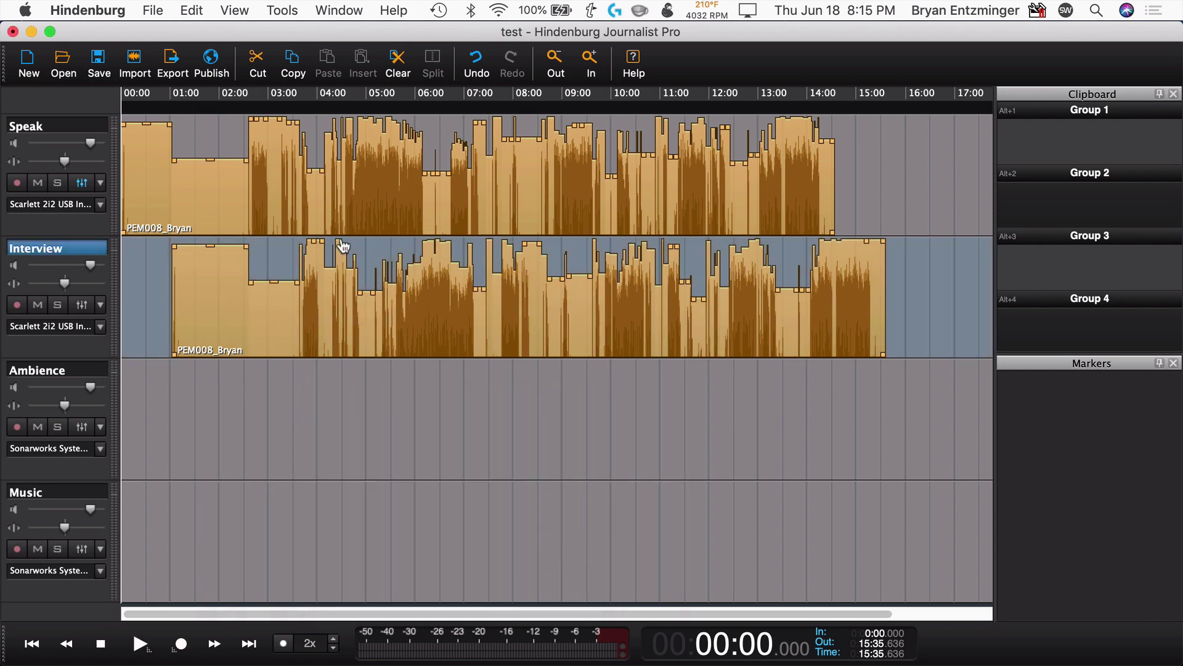
# - Undo the Magic Levels envelopes on both clips with Cmd+Z
pyautogui.press('super+z')
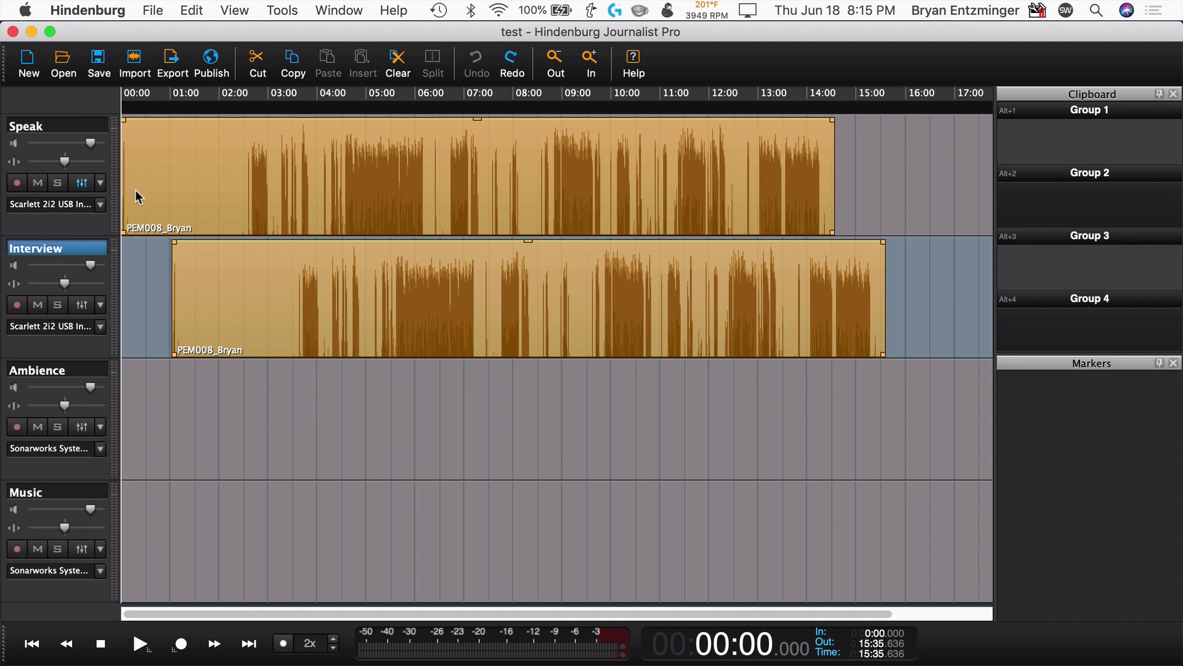
# - Keep Speak on Input 1 and route Interview to Scarlett 2i2 USB Input 2
pyautogui.click(102, 204)
pyautogui.moveTo(126, 248)
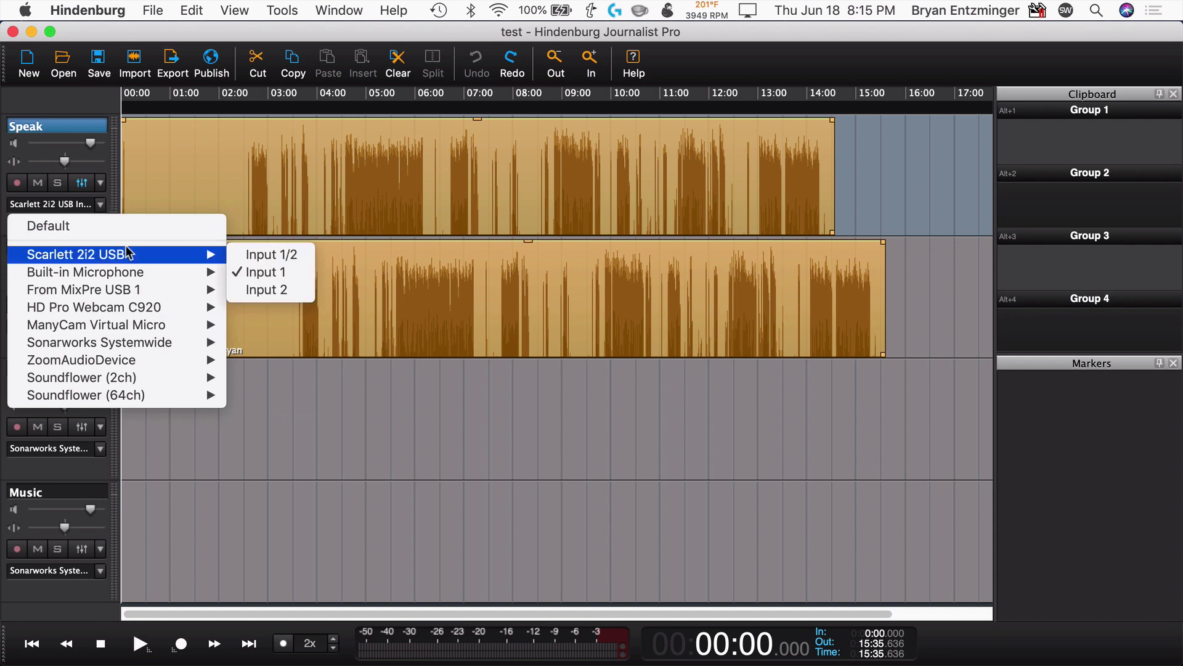
pyautogui.click(283, 271)
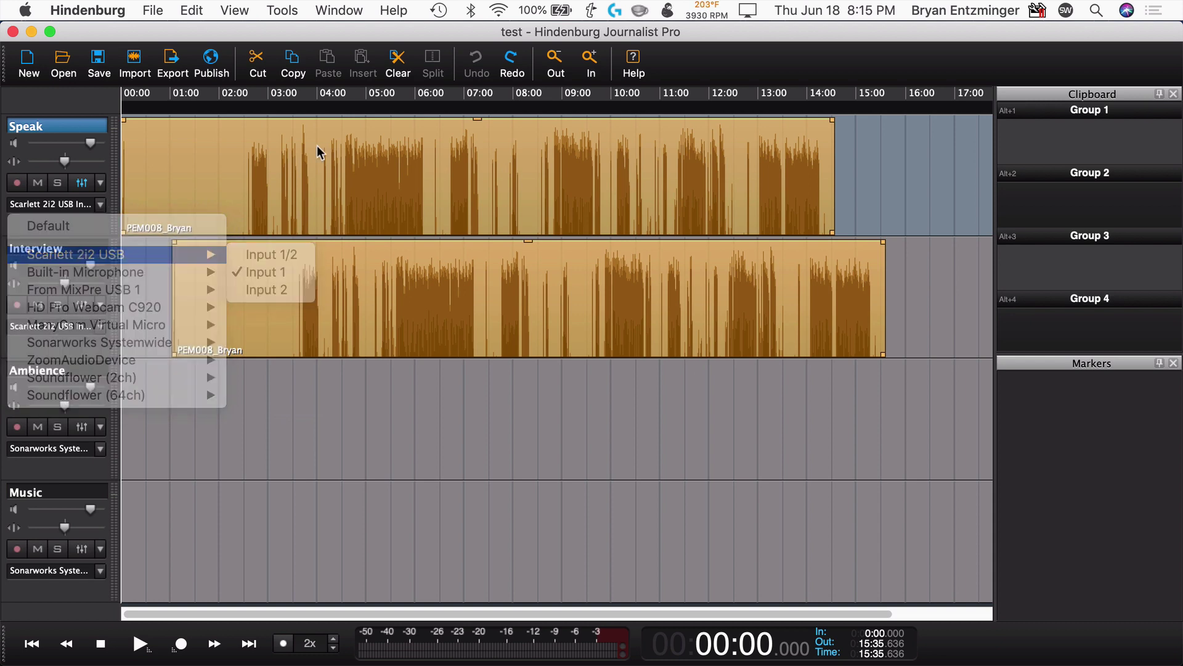
pyautogui.rightClick(106, 306)
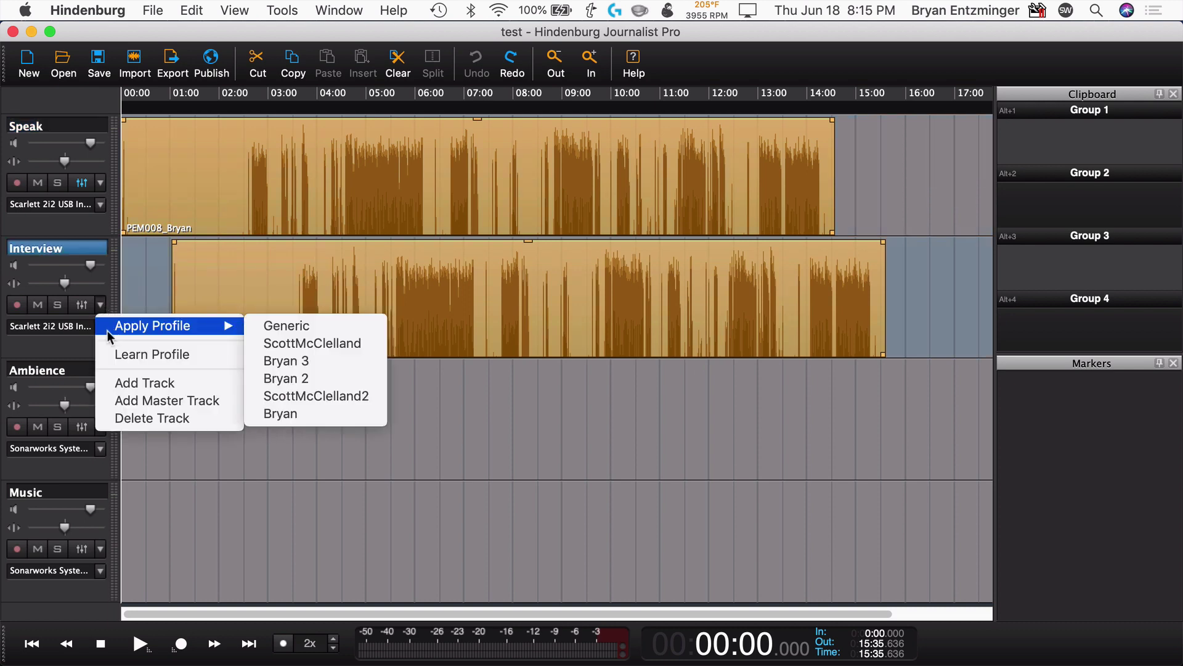
pyautogui.click(93, 327)
pyautogui.click(96, 327)
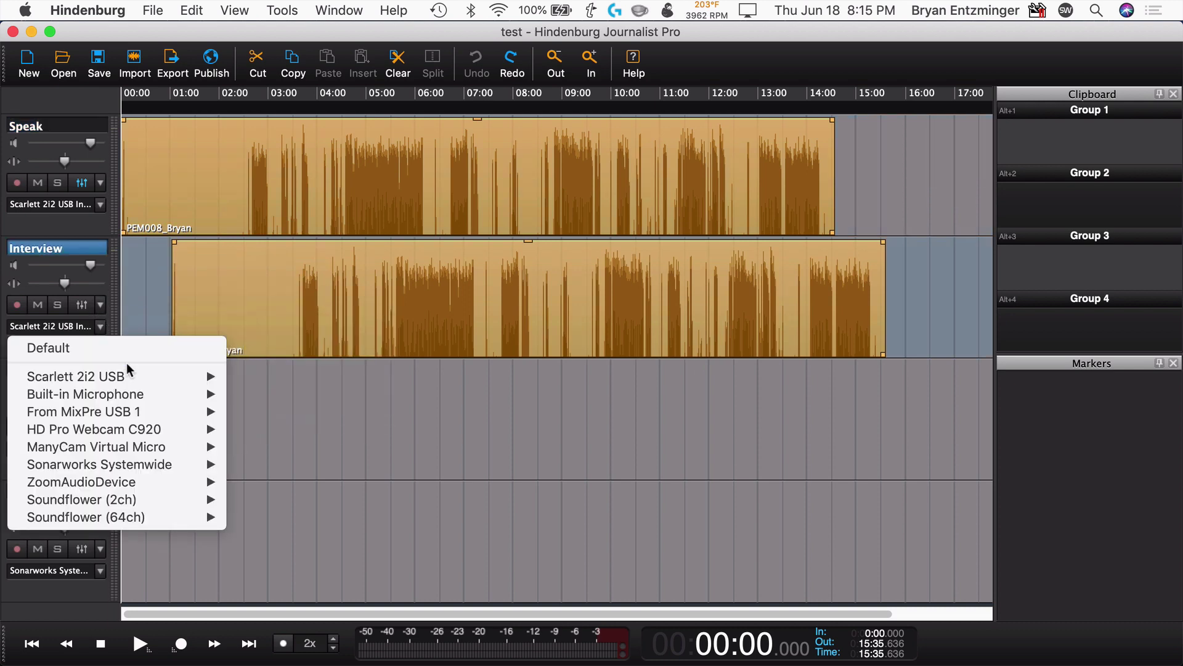
pyautogui.moveTo(127, 373)
pyautogui.click(271, 409)
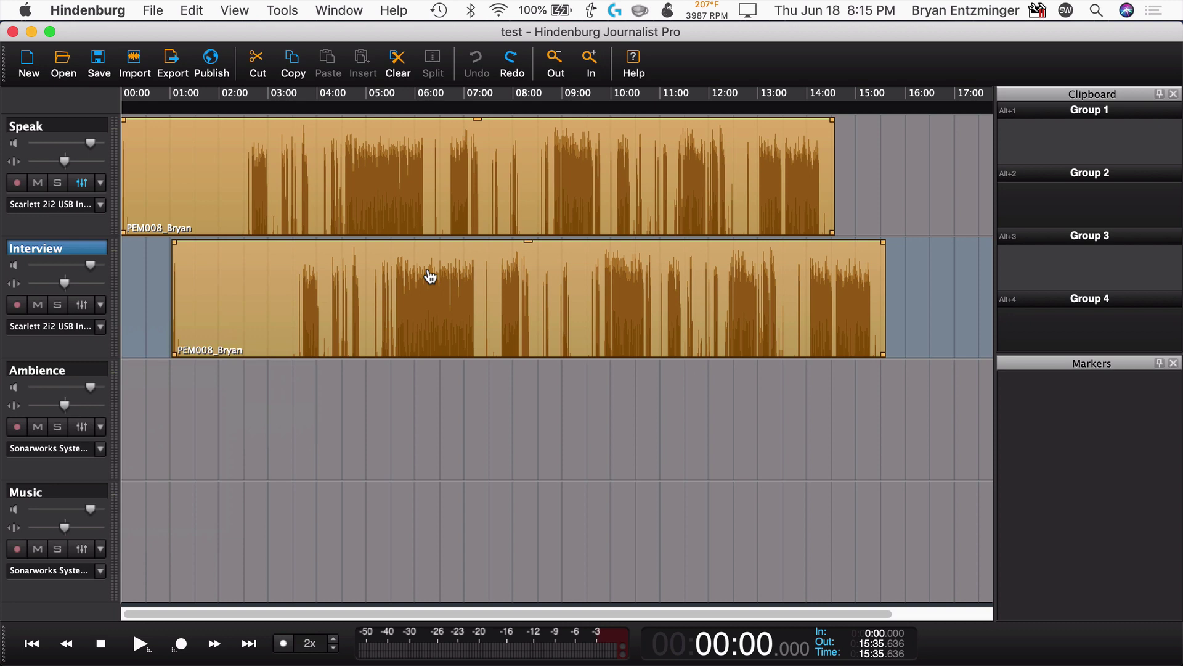
# - Check the Ambience track's input choices, leave them unchanged, and show Speak's effects
pyautogui.click(399, 167)
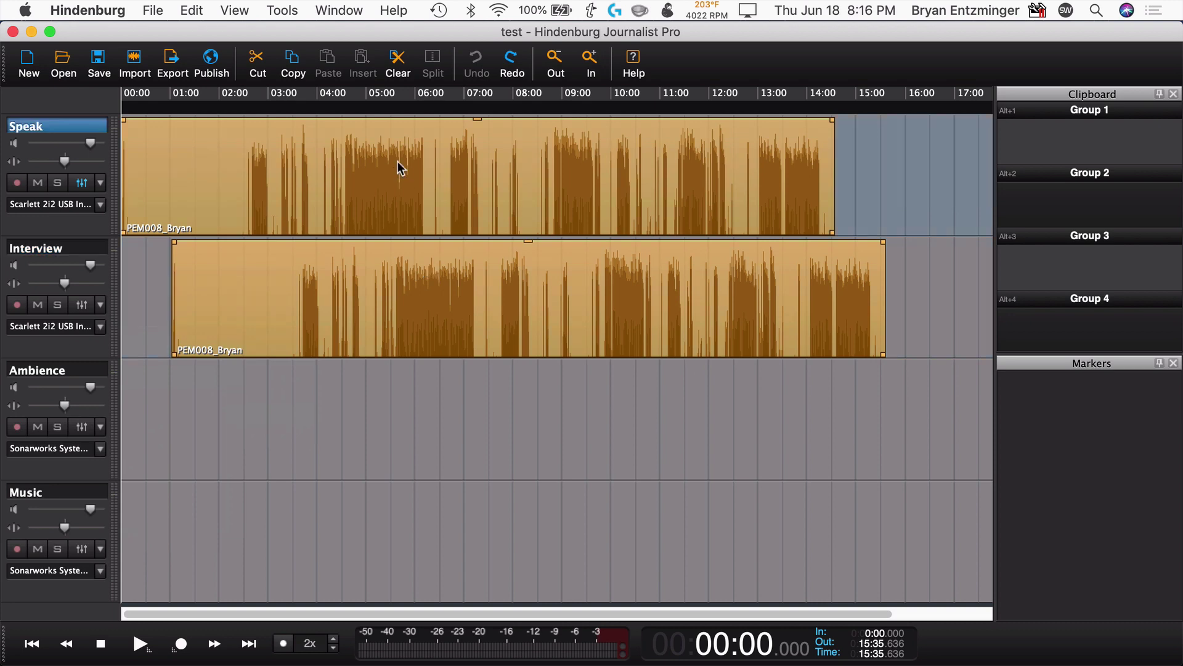
pyautogui.click(451, 281)
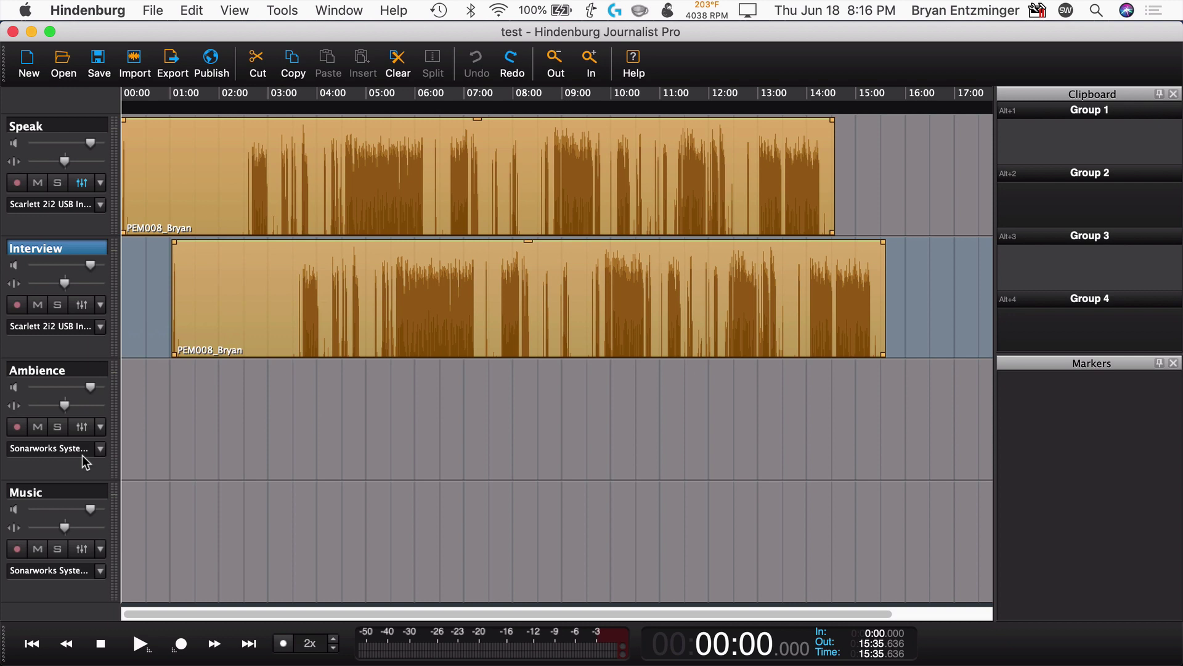
pyautogui.click(101, 428)
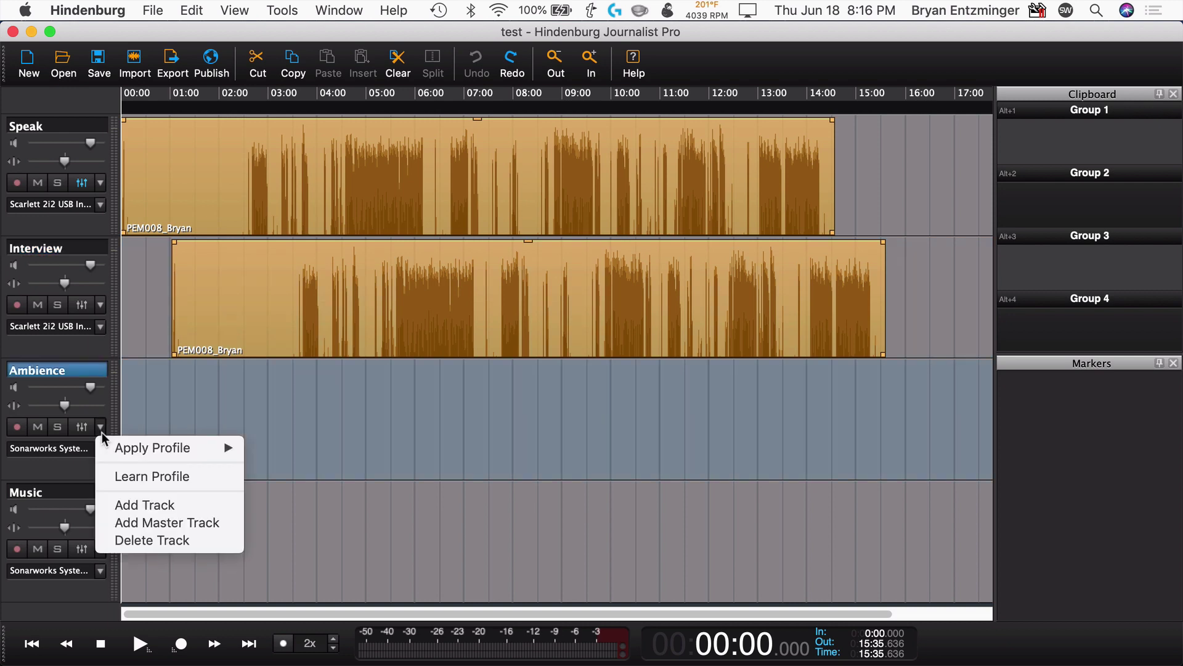
pyautogui.click(101, 451)
pyautogui.click(102, 449)
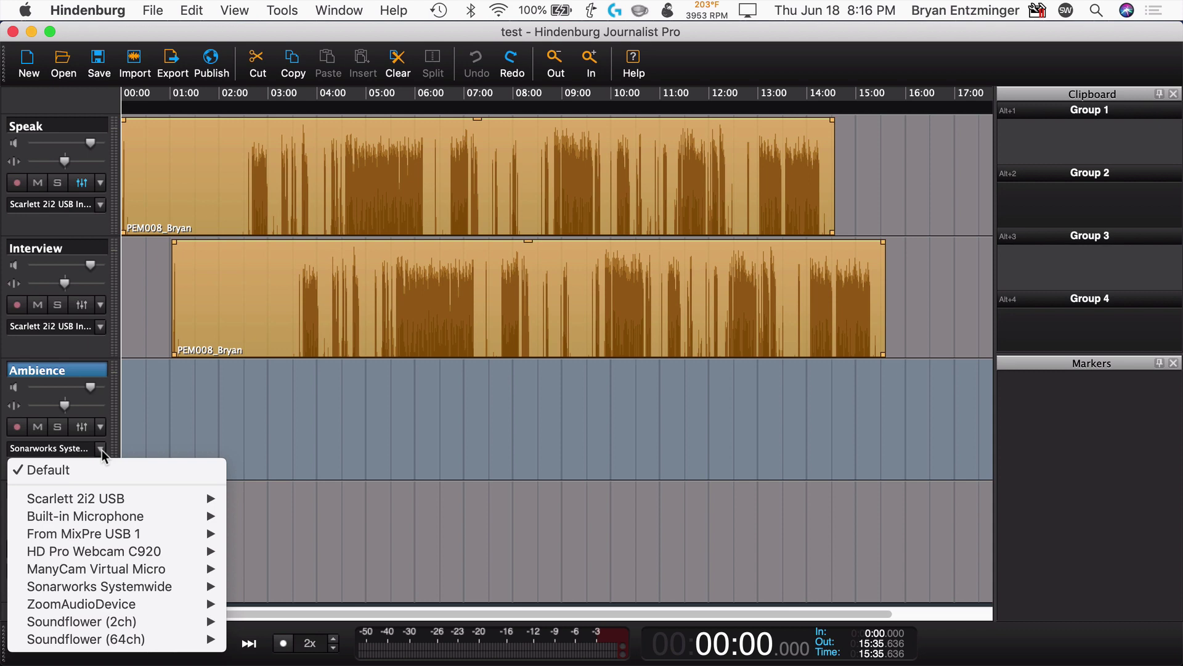
pyautogui.click(211, 436)
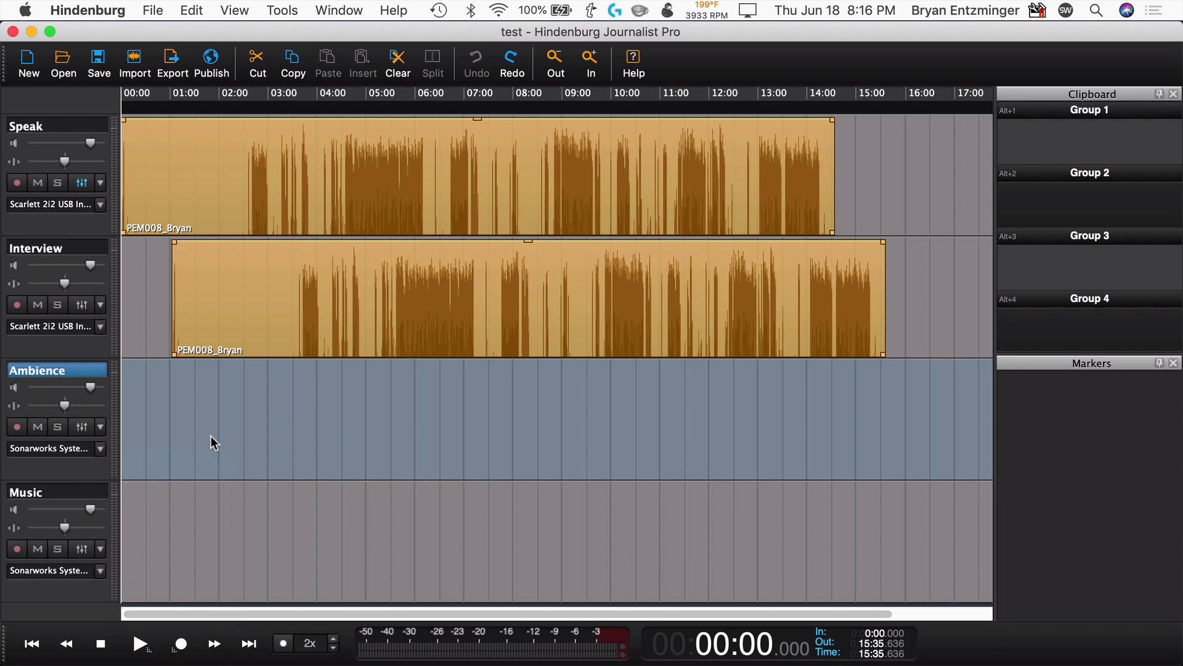
pyautogui.click(82, 183)
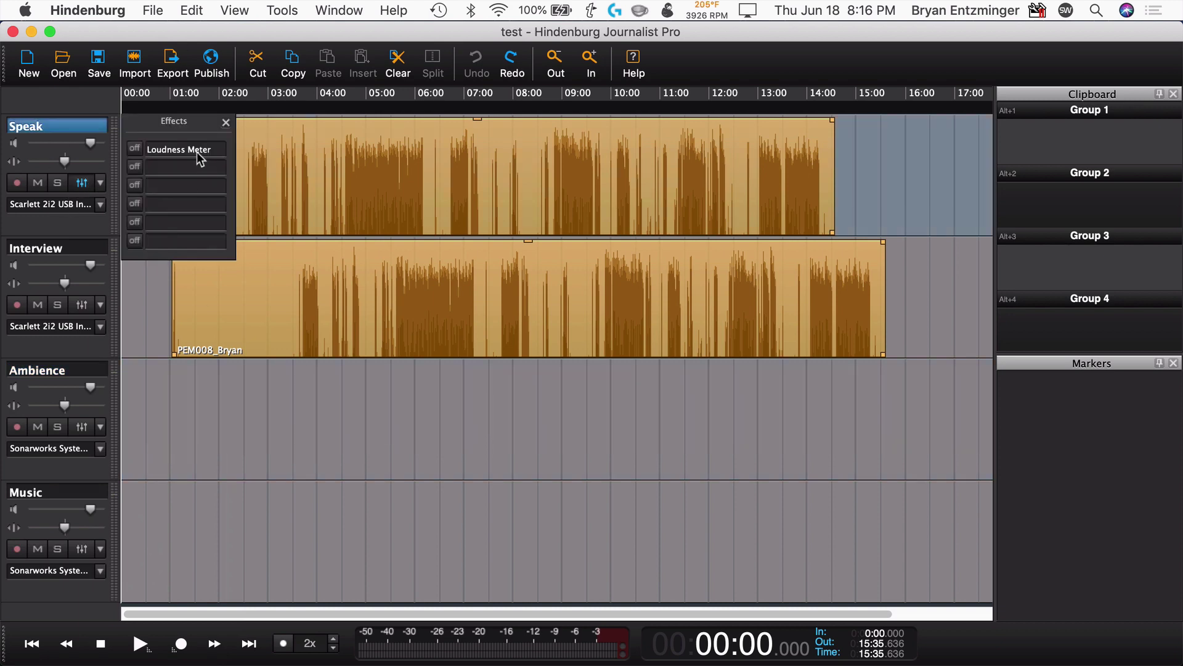
# - Put Noise Reduction in the Speak track's first effect slot
pyautogui.click(173, 150)
pyautogui.click(216, 159)
pyautogui.click(164, 151)
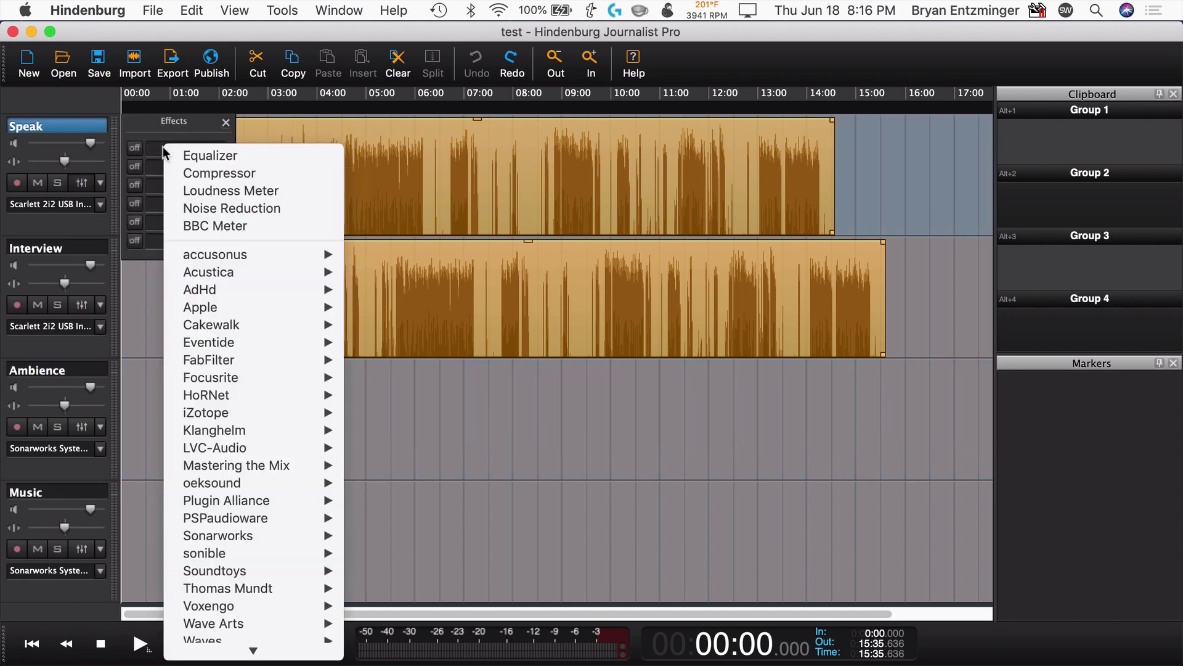
pyautogui.click(205, 208)
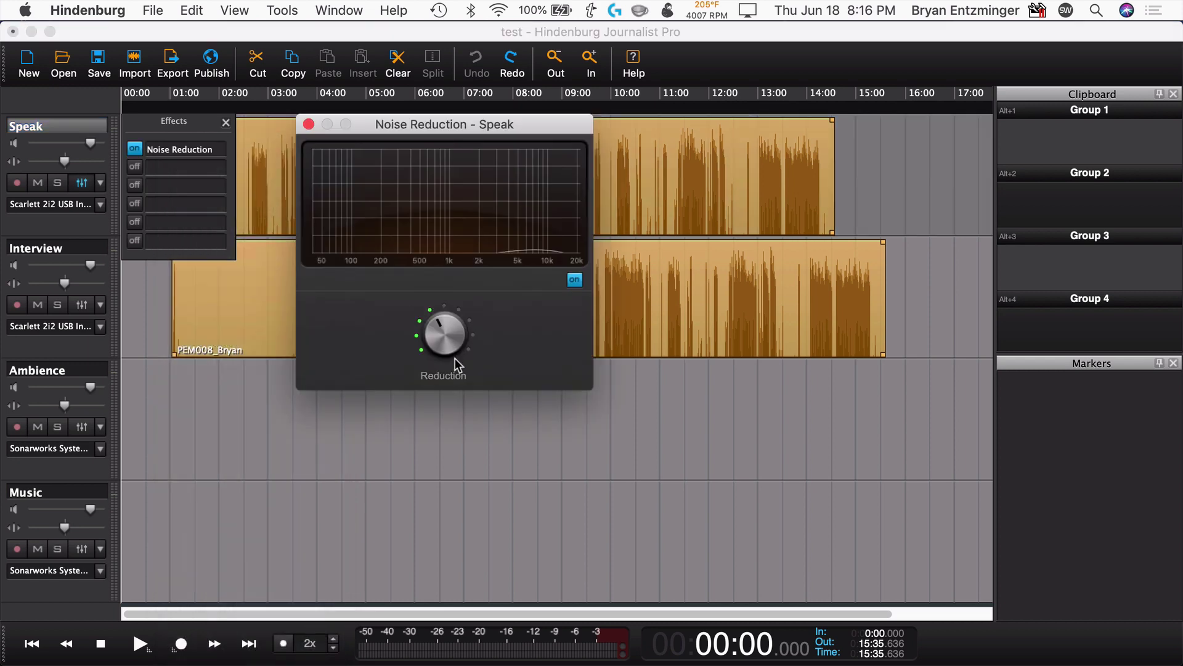
# - Toggle Noise Reduction on and off, then switch the slot to Loudness Meter
pyautogui.click(579, 280)
pyautogui.click(579, 281)
pyautogui.click(133, 150)
pyautogui.click(132, 149)
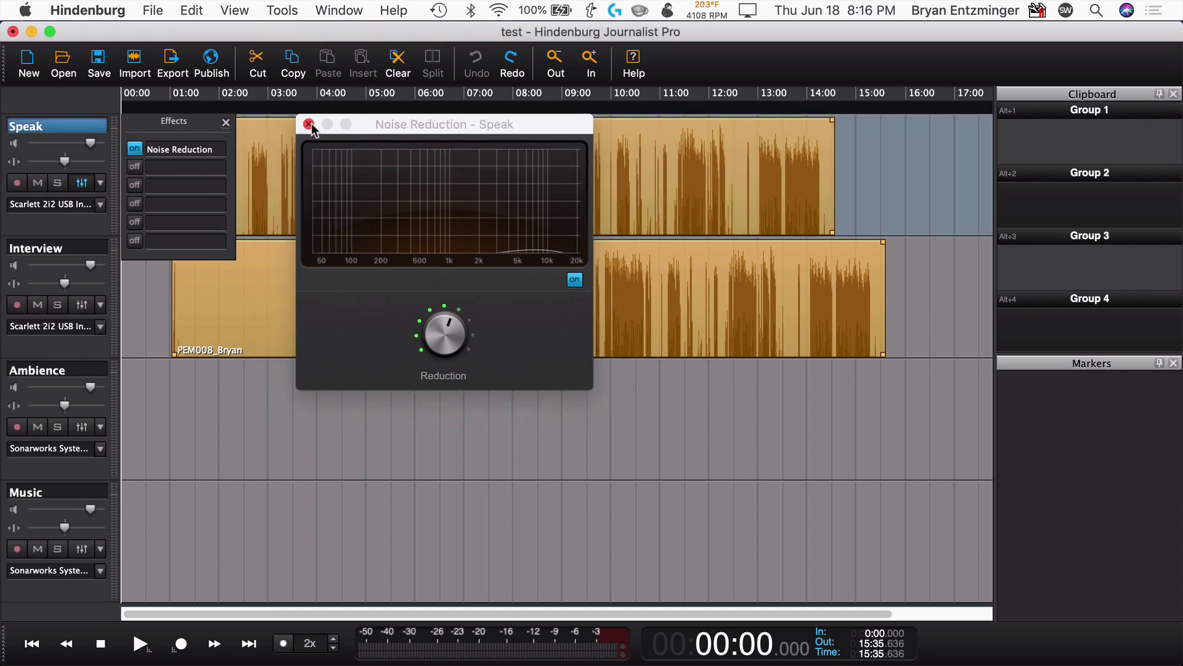
pyautogui.click(134, 149)
pyautogui.click(168, 151)
pyautogui.click(207, 221)
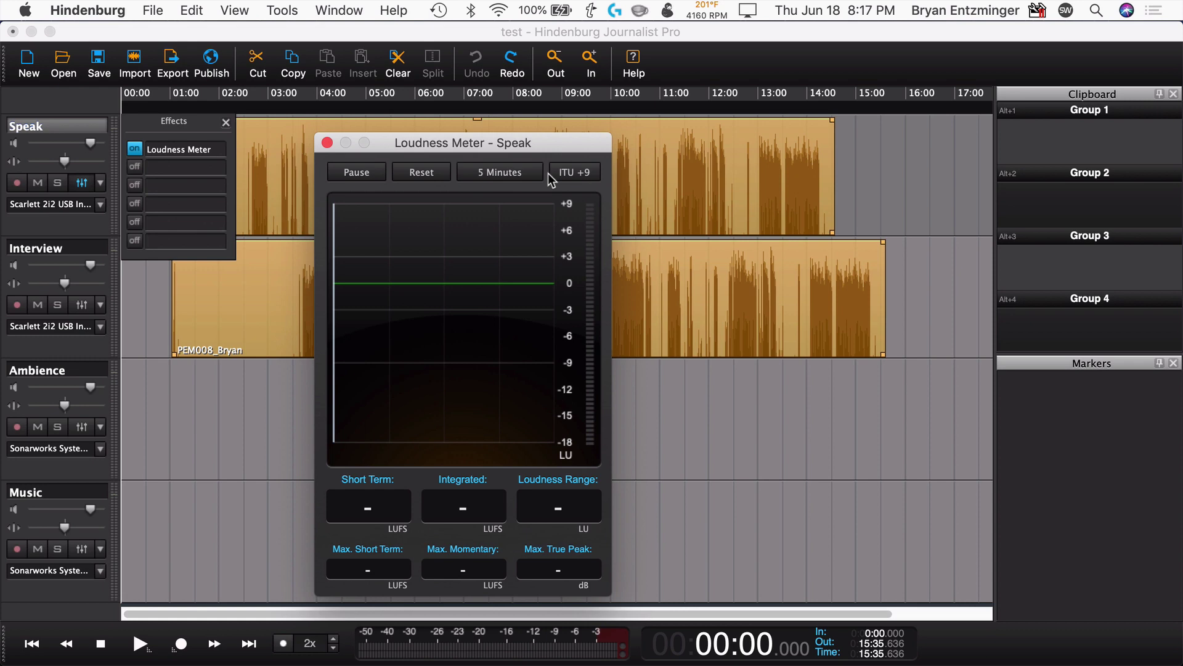
# - Switch the Speak track's Loudness Meter off and redisplay its effect chain
pyautogui.click(135, 149)
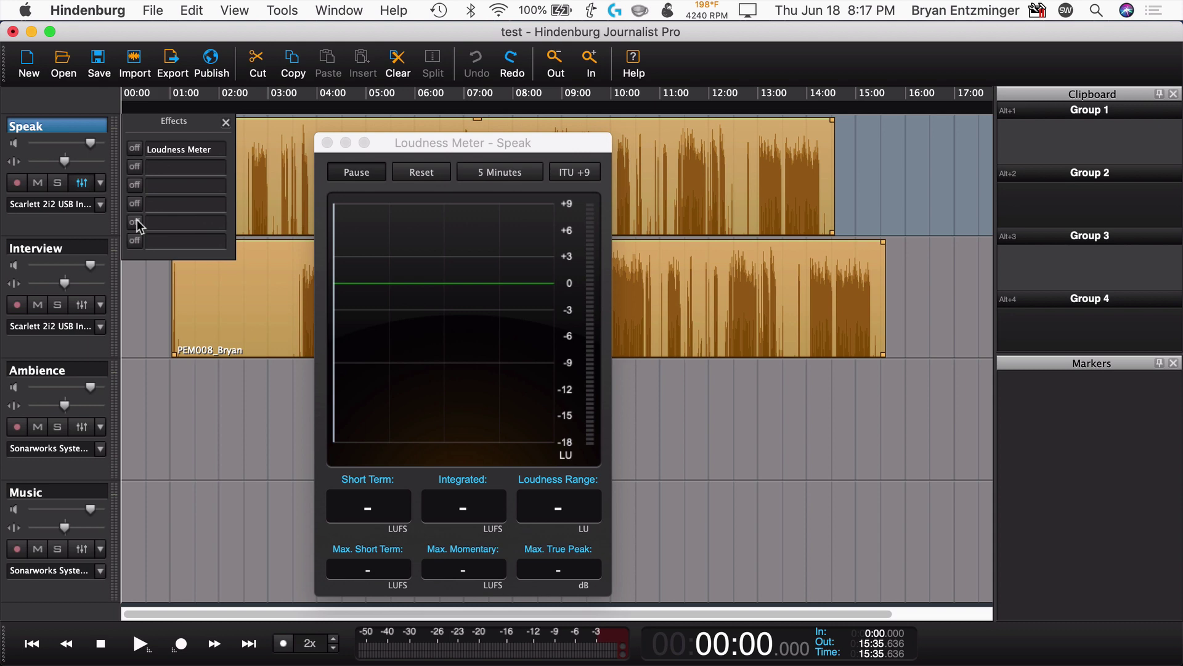
pyautogui.click(225, 122)
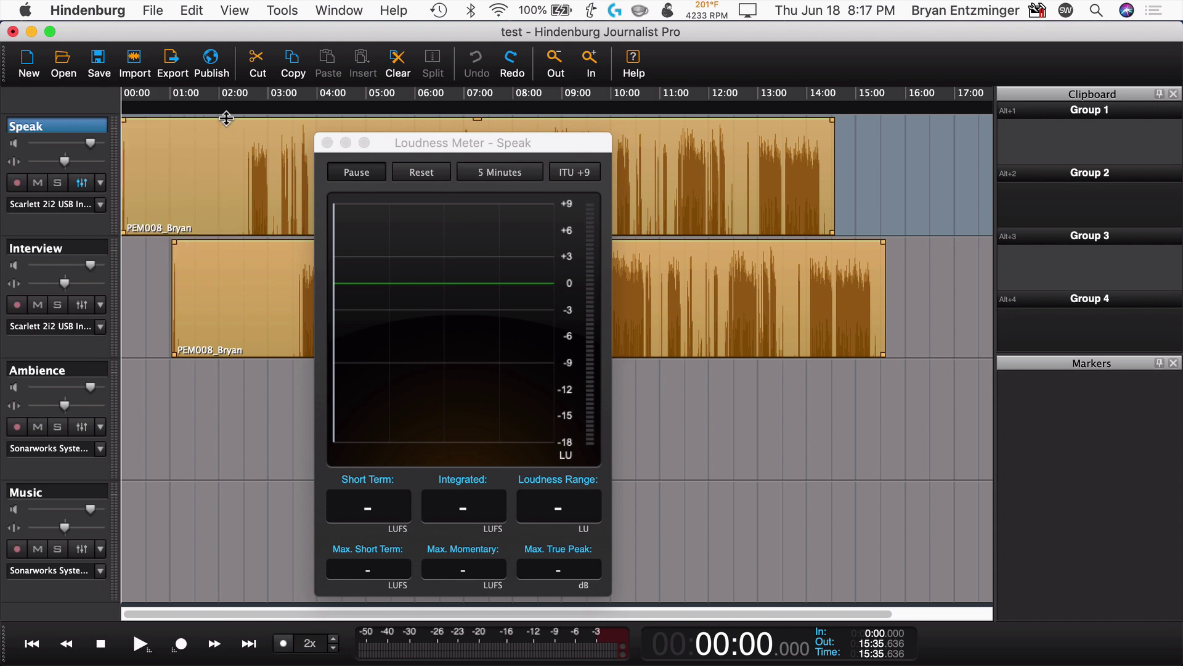
pyautogui.click(78, 184)
# - Review the Speak track's input choices and voice profile options without applying any
pyautogui.click(101, 205)
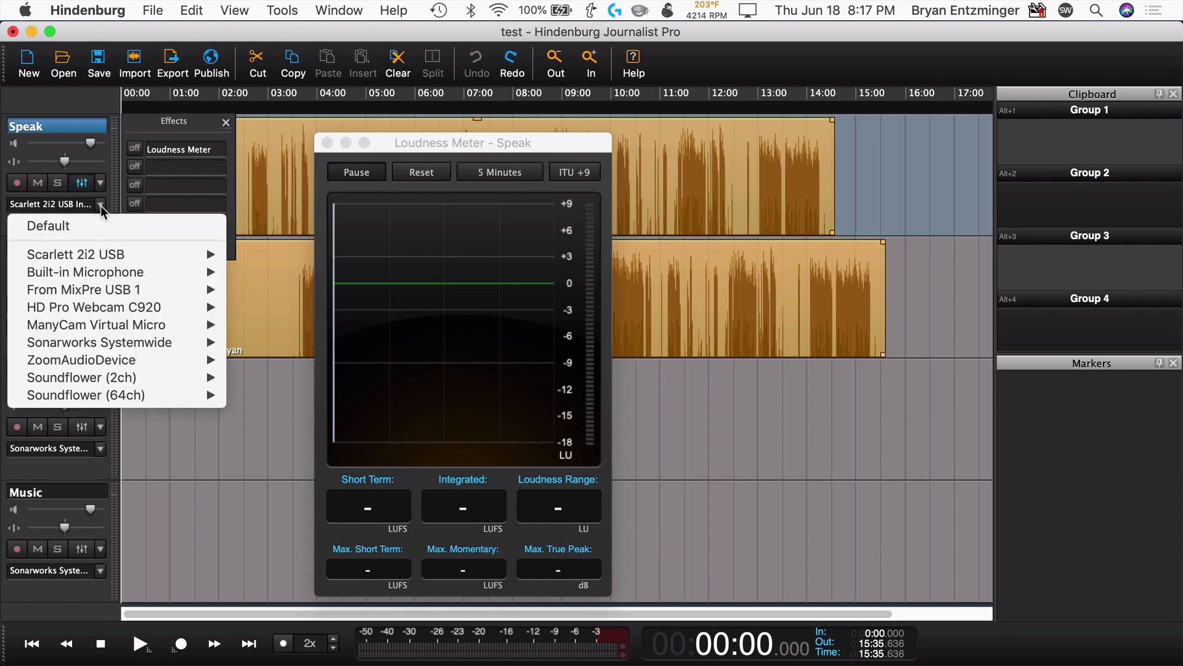
pyautogui.rightClick(97, 194)
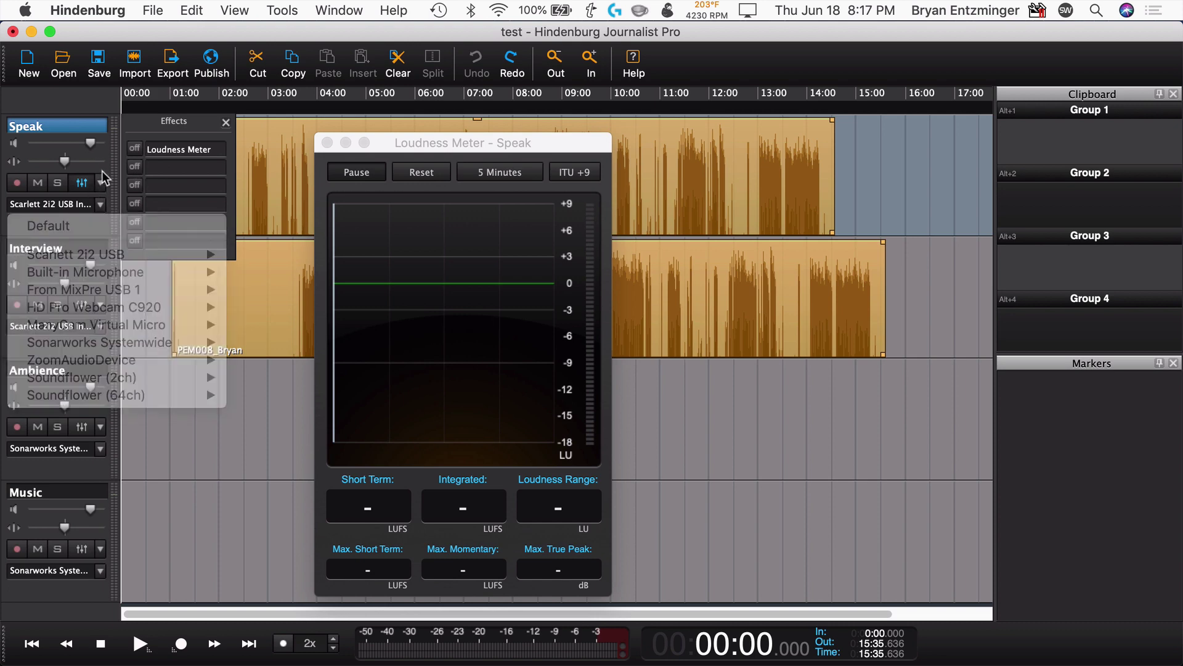
pyautogui.moveTo(102, 205)
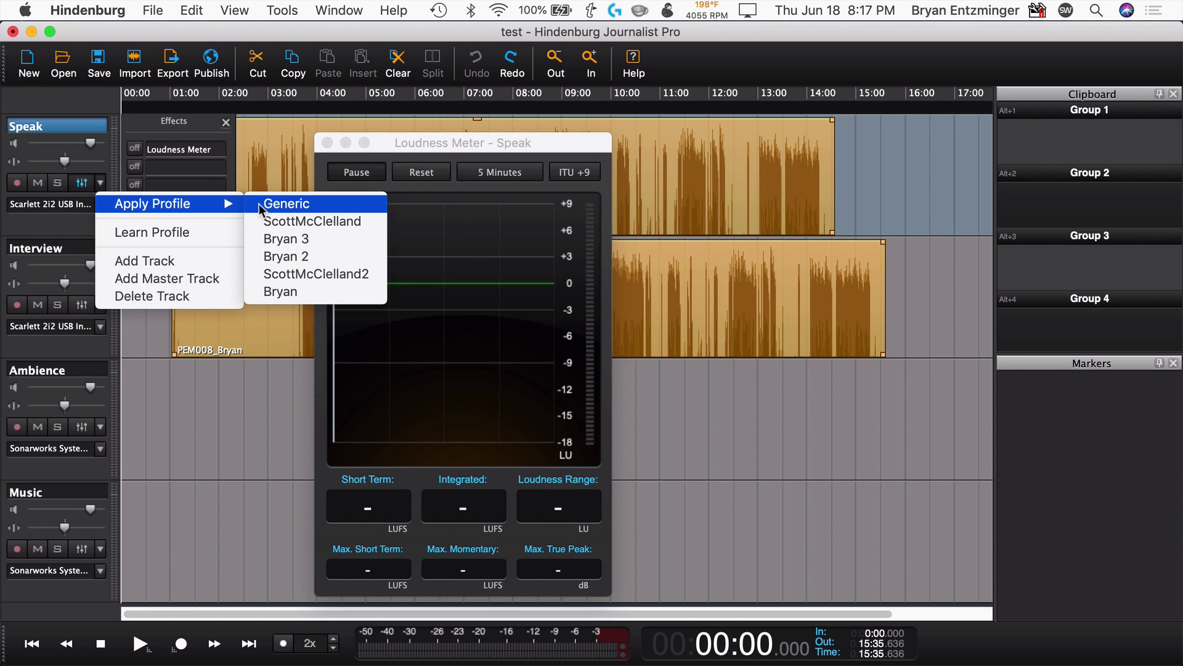
pyautogui.click(720, 230)
pyautogui.click(90, 10)
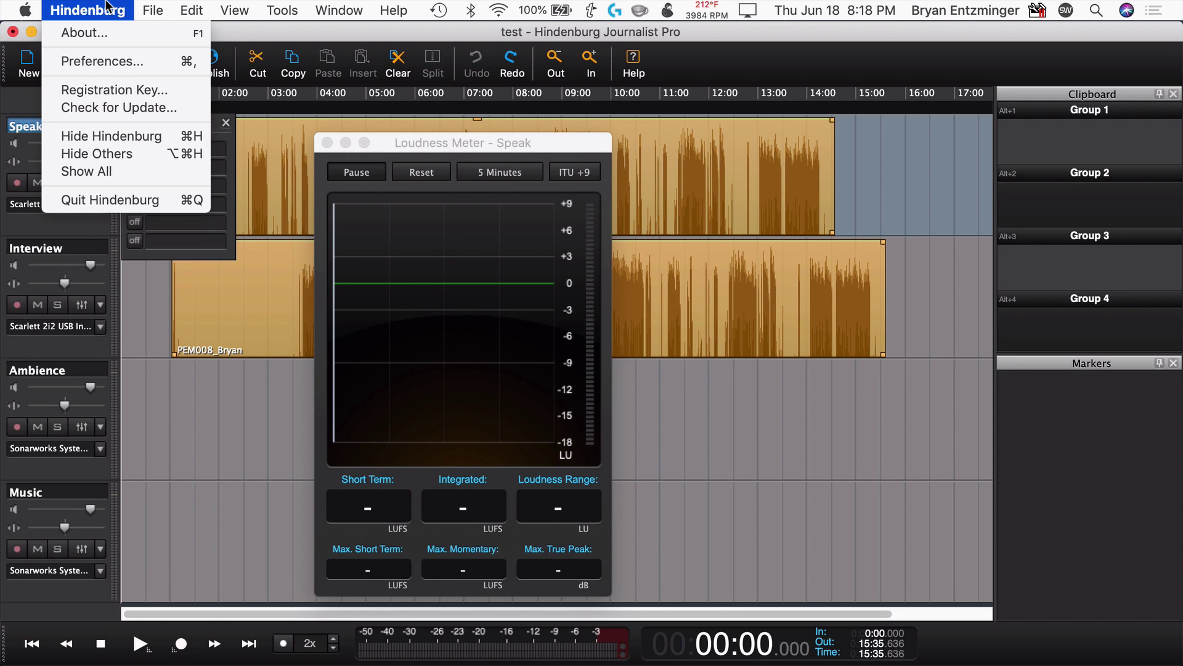
# - Export the session as Wave file test.wav in the AWA folder and open its Options
pyautogui.moveTo(148, 9)
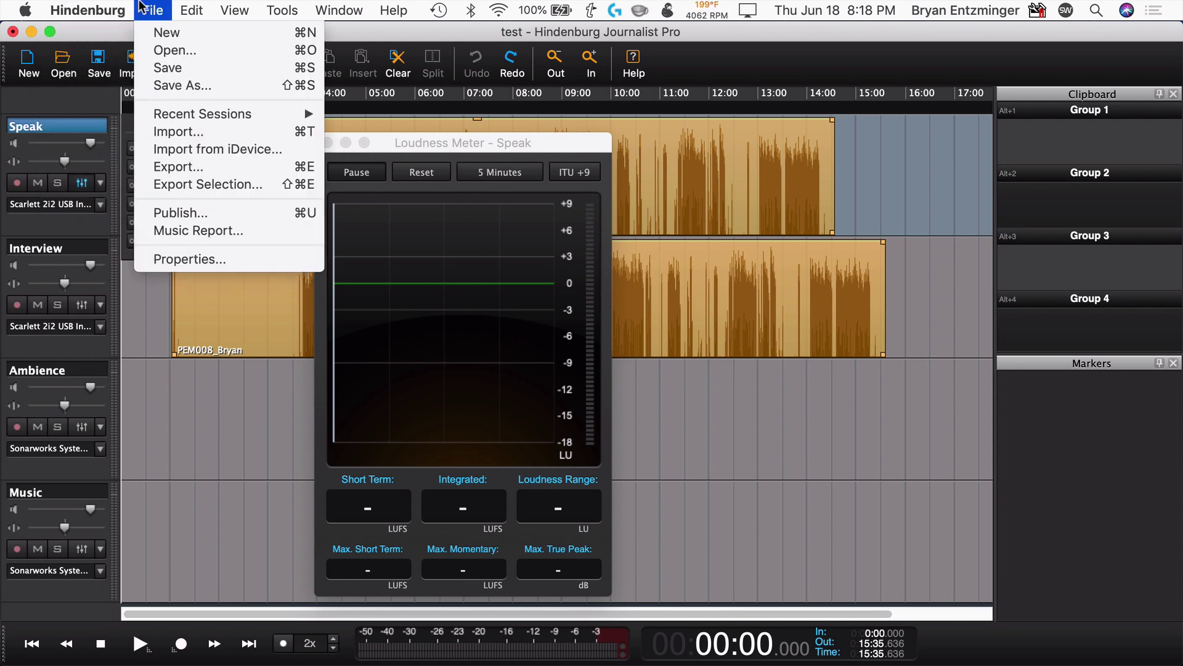
pyautogui.click(154, 168)
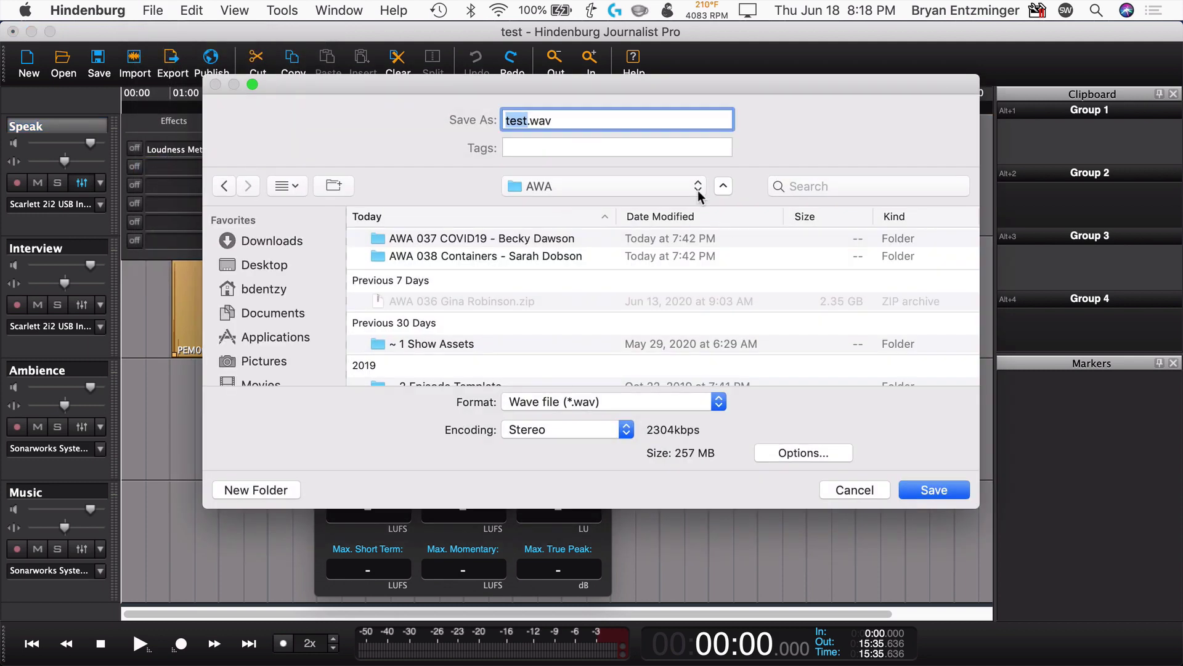
pyautogui.click(671, 405)
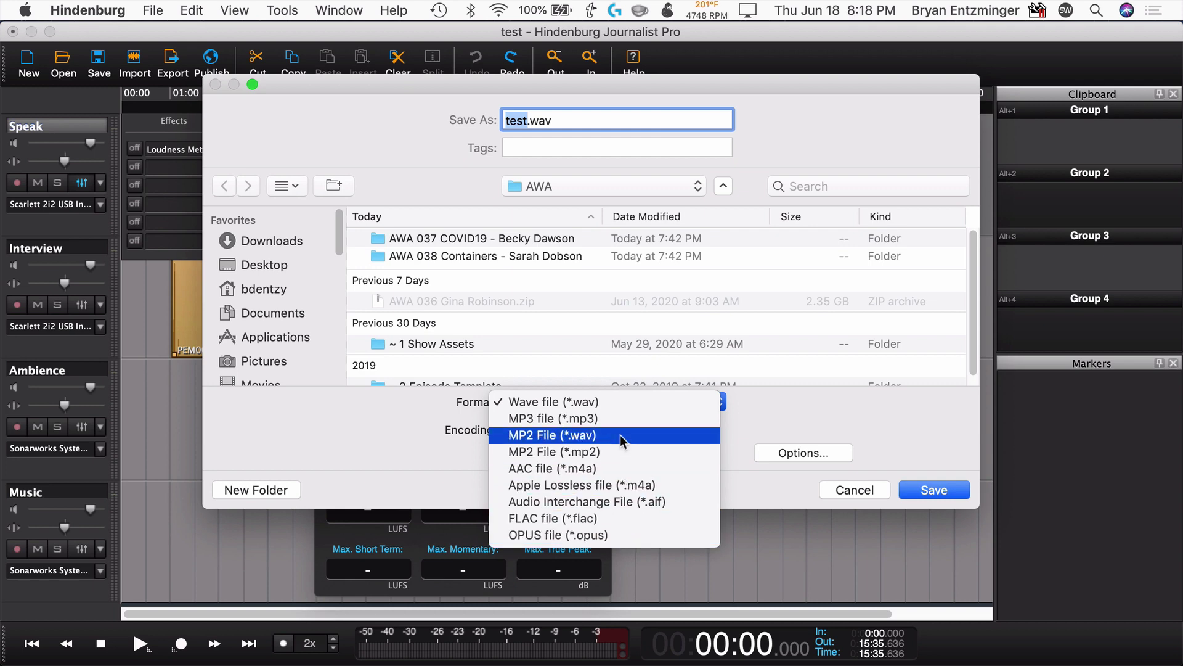
pyautogui.click(773, 426)
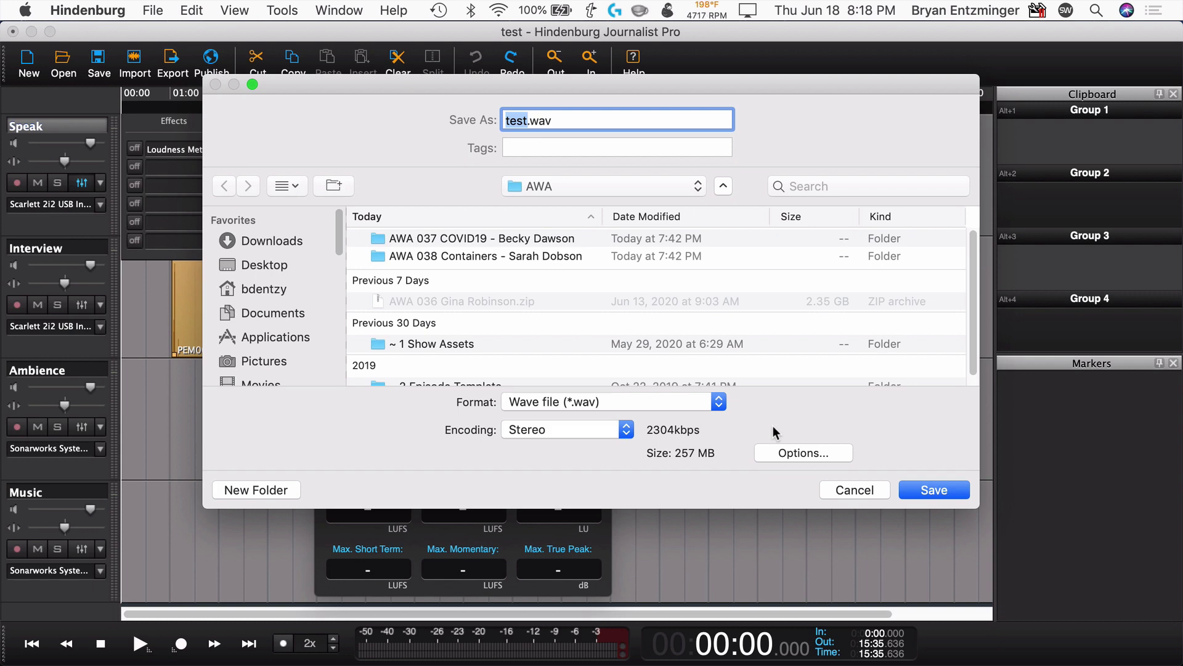
pyautogui.click(800, 452)
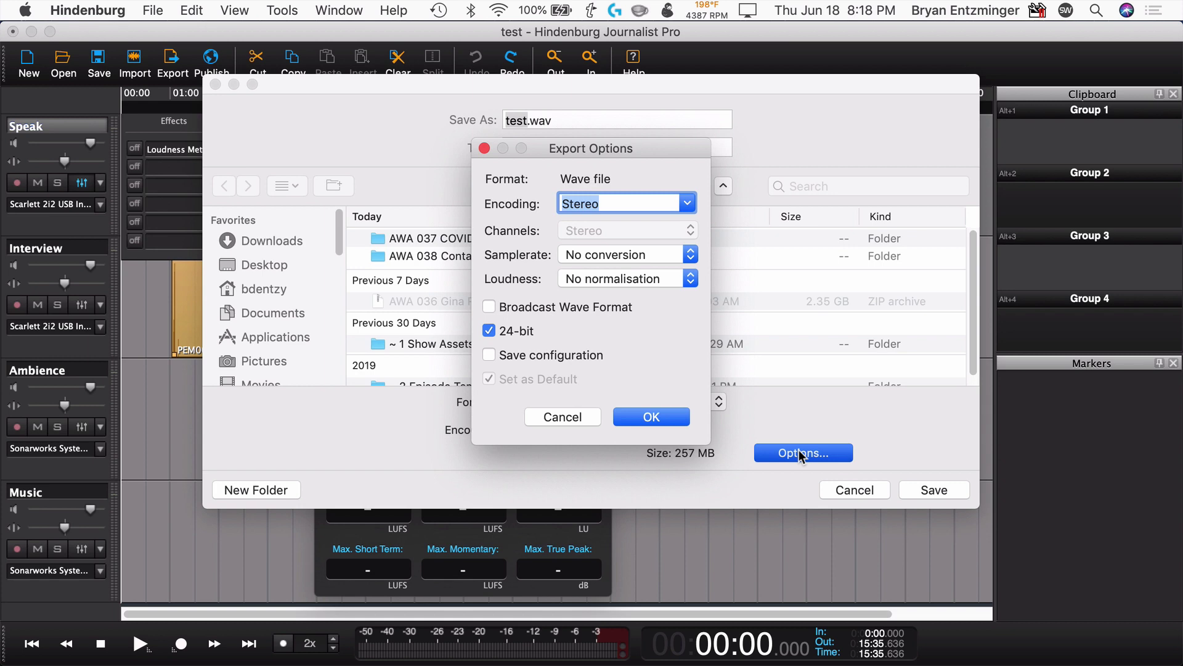
# - Keep loudness at No normalisation and cancel the Export Options
pyautogui.click(641, 277)
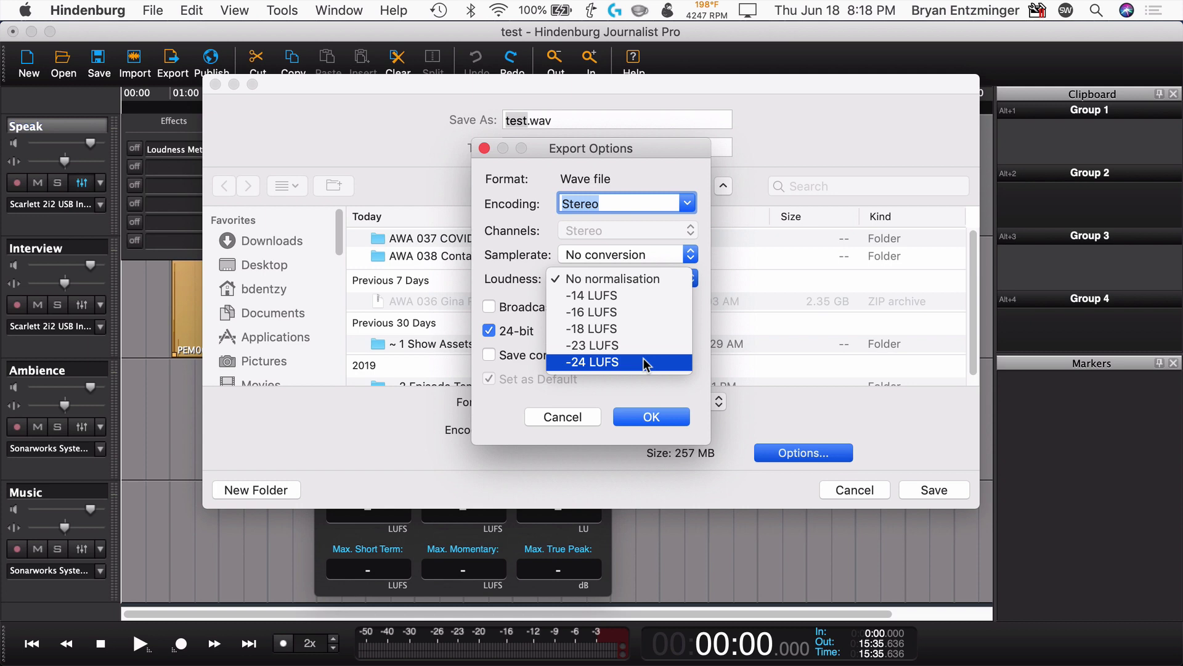
pyautogui.click(647, 379)
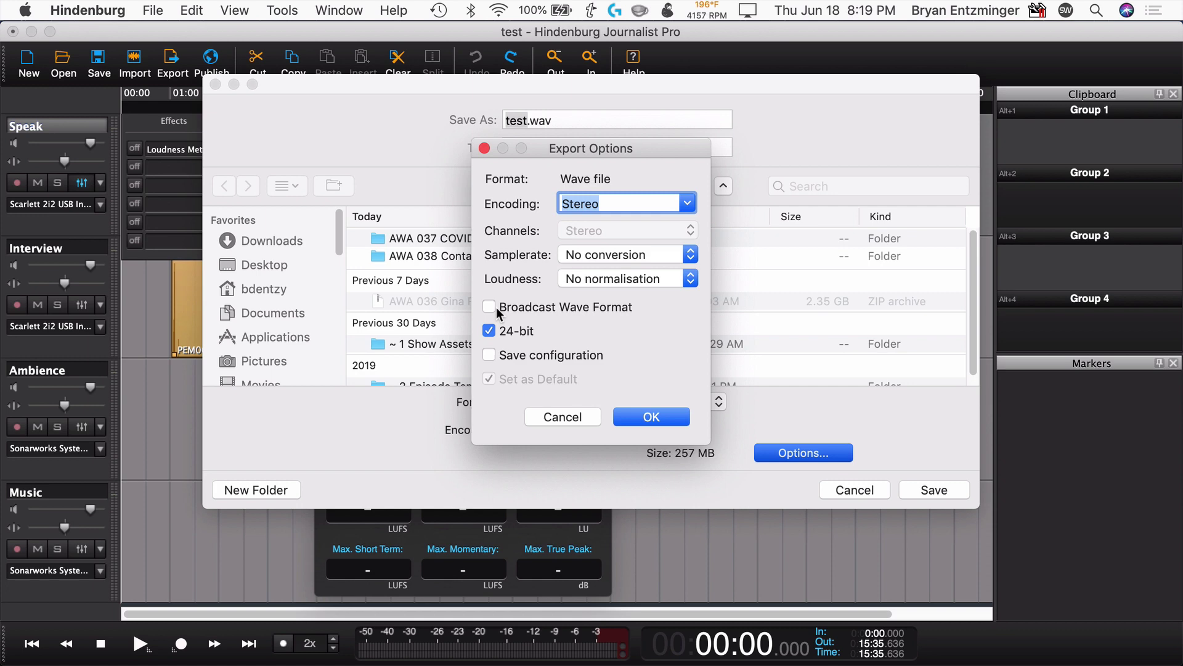
pyautogui.click(576, 418)
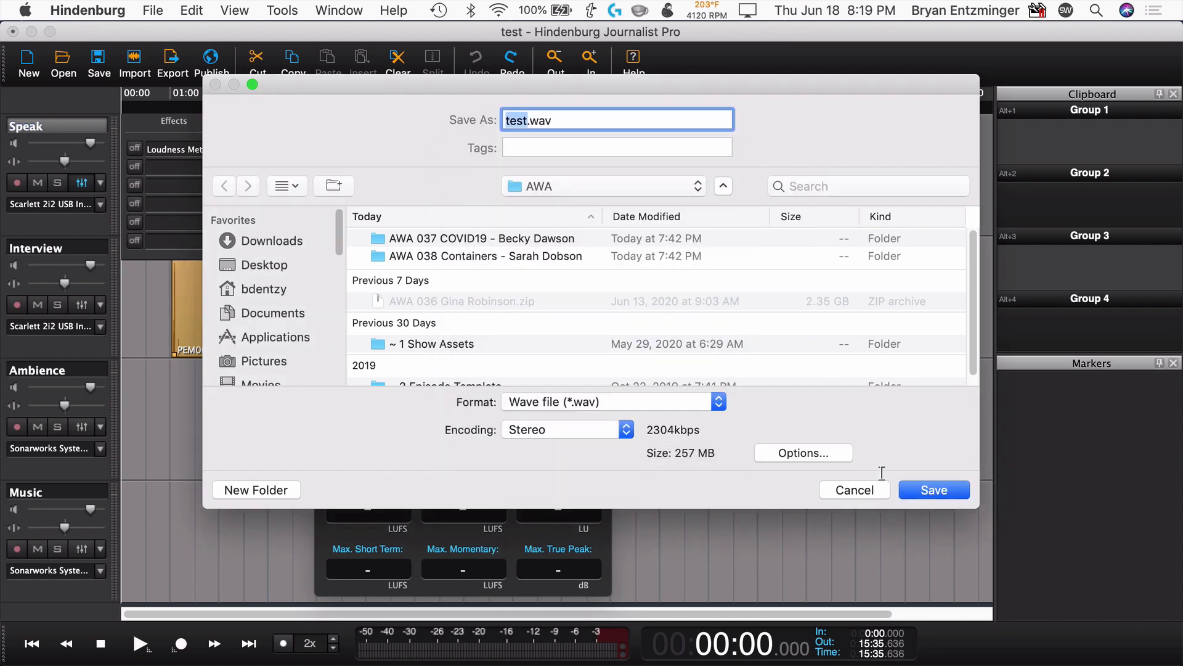
# - Cancel the export, open File > Publish, and begin adding an MP3 Podcast publish target
pyautogui.click(863, 489)
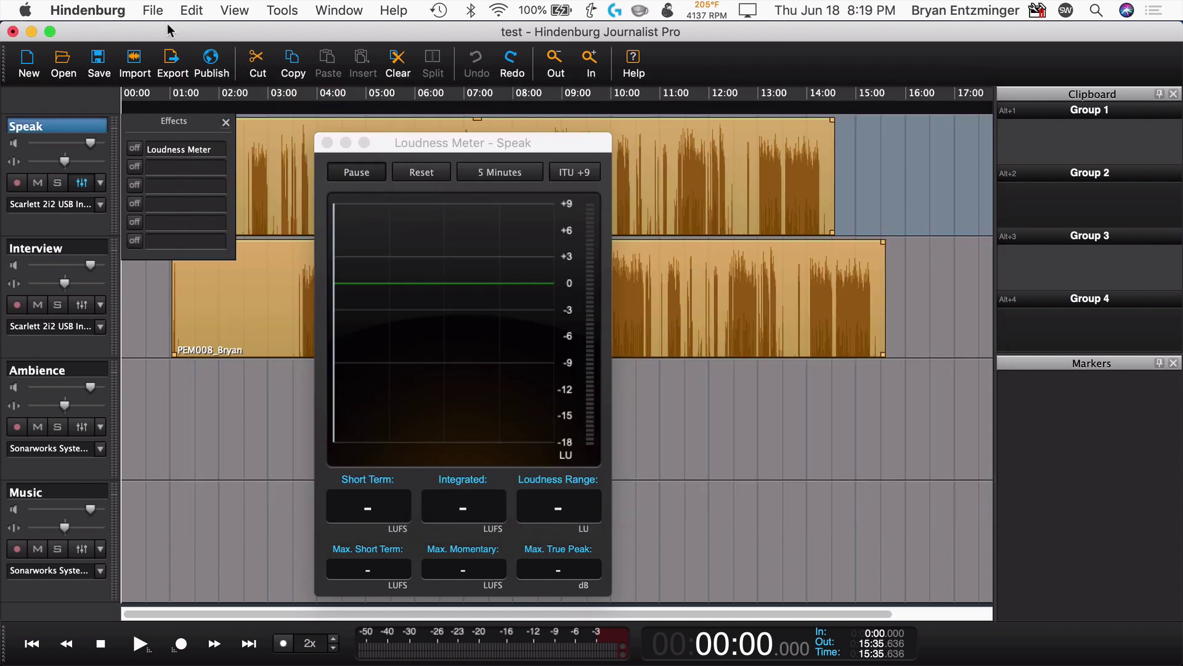
pyautogui.click(155, 10)
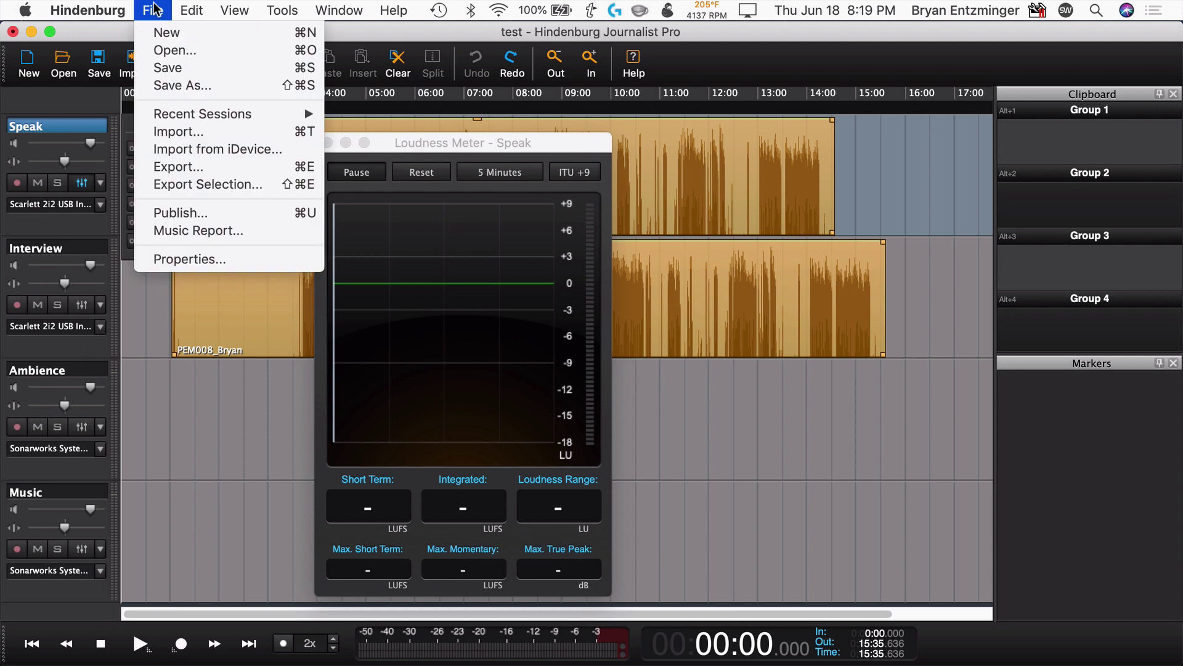
pyautogui.click(176, 214)
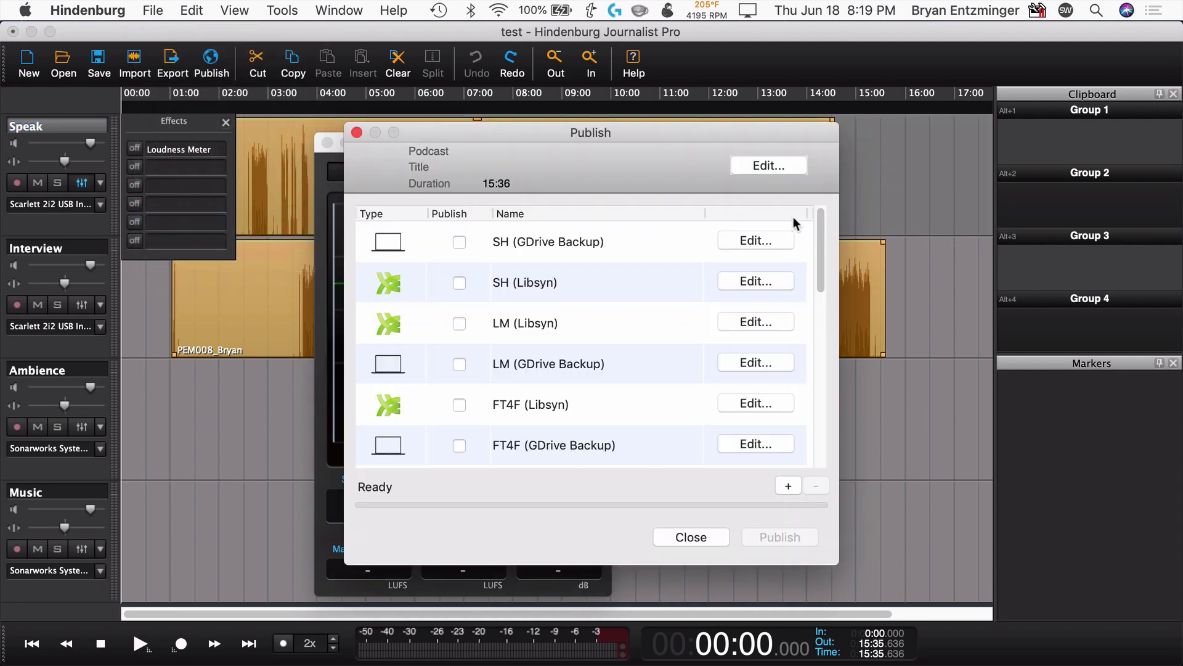
pyautogui.click(787, 486)
pyautogui.moveTo(566, 179); pyautogui.dragTo(549, 143)
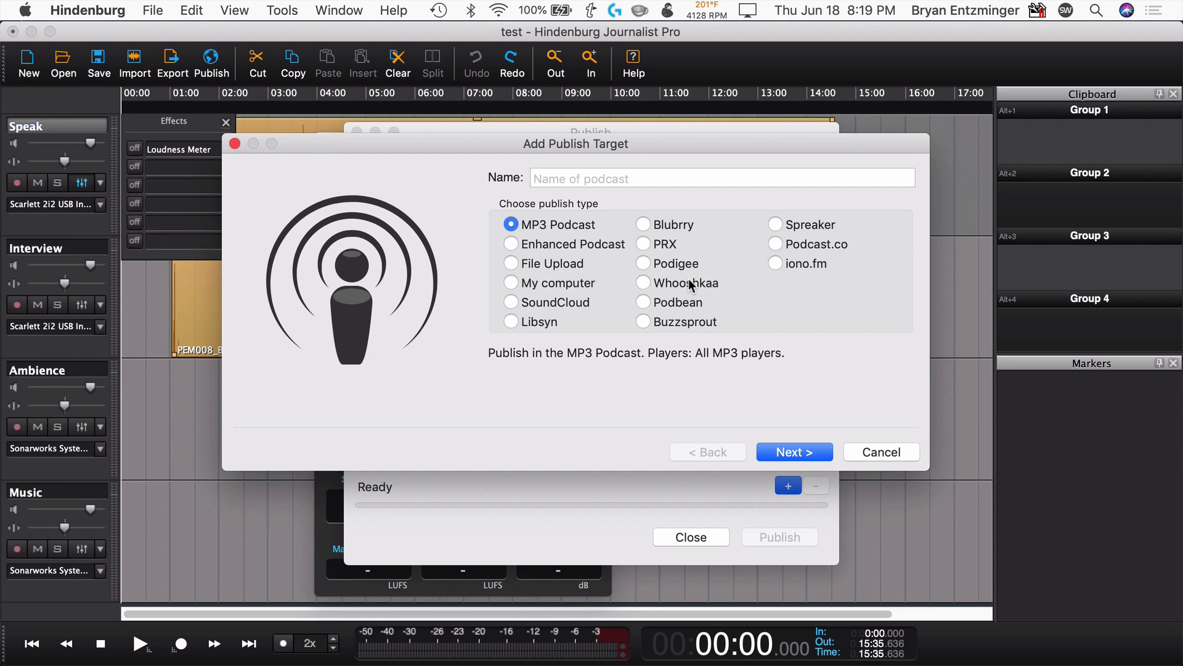
# - Compare the File Upload, My computer and PRX publish types, then cancel the new target
pyautogui.click(513, 264)
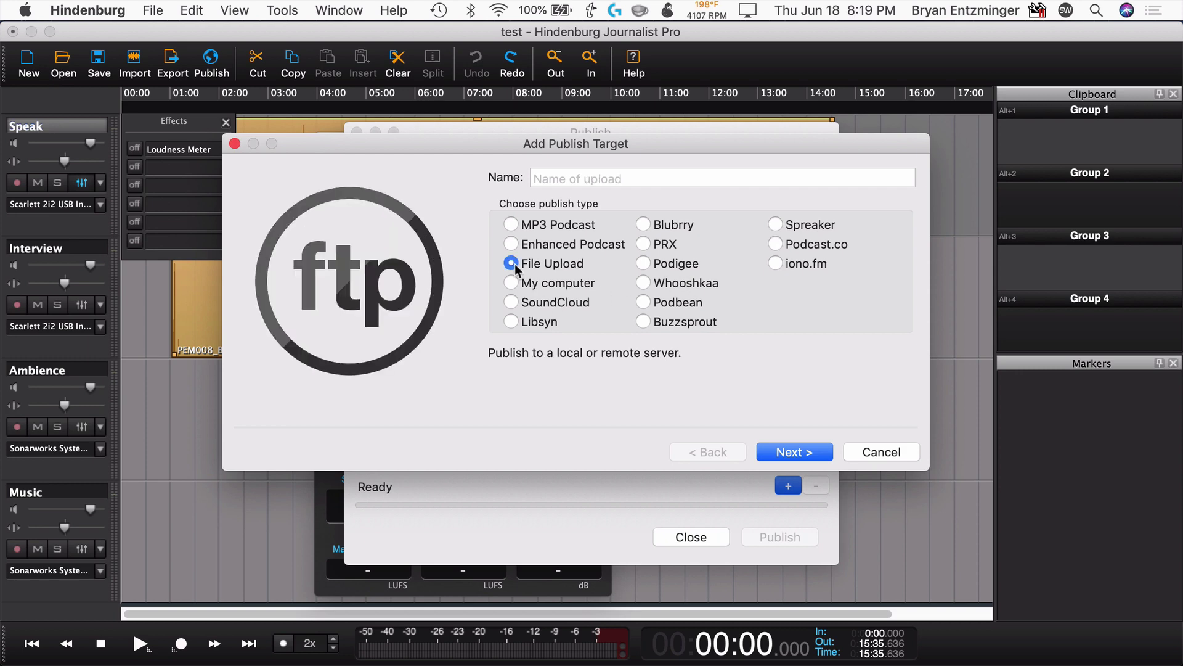
pyautogui.click(512, 284)
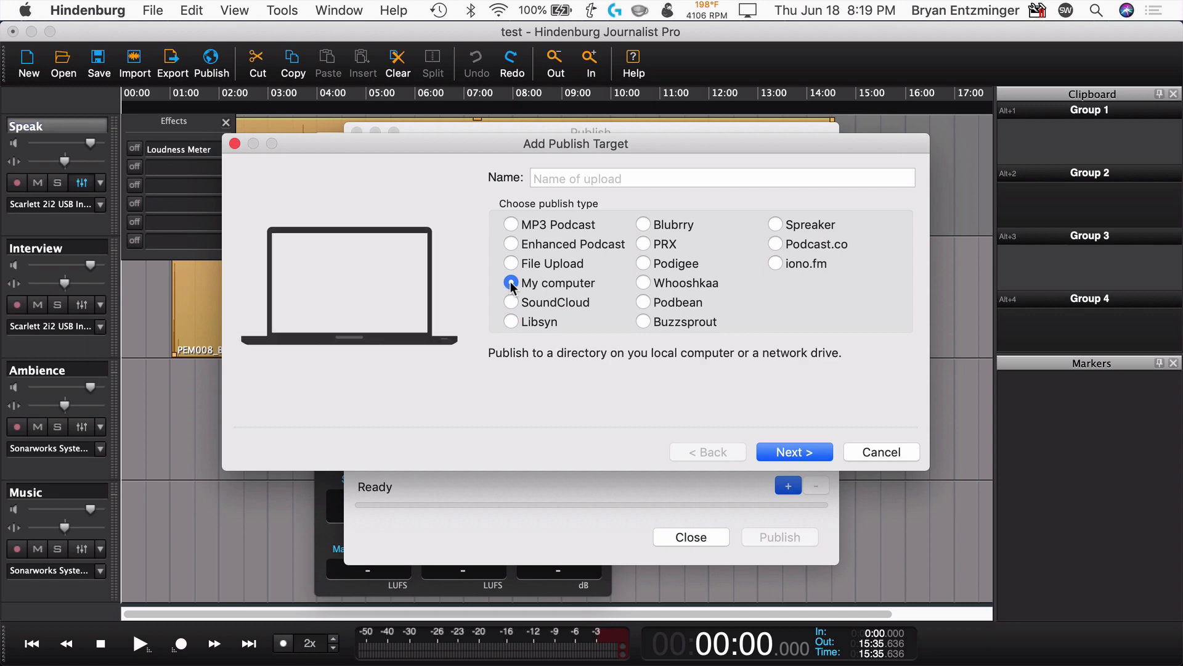
pyautogui.click(644, 244)
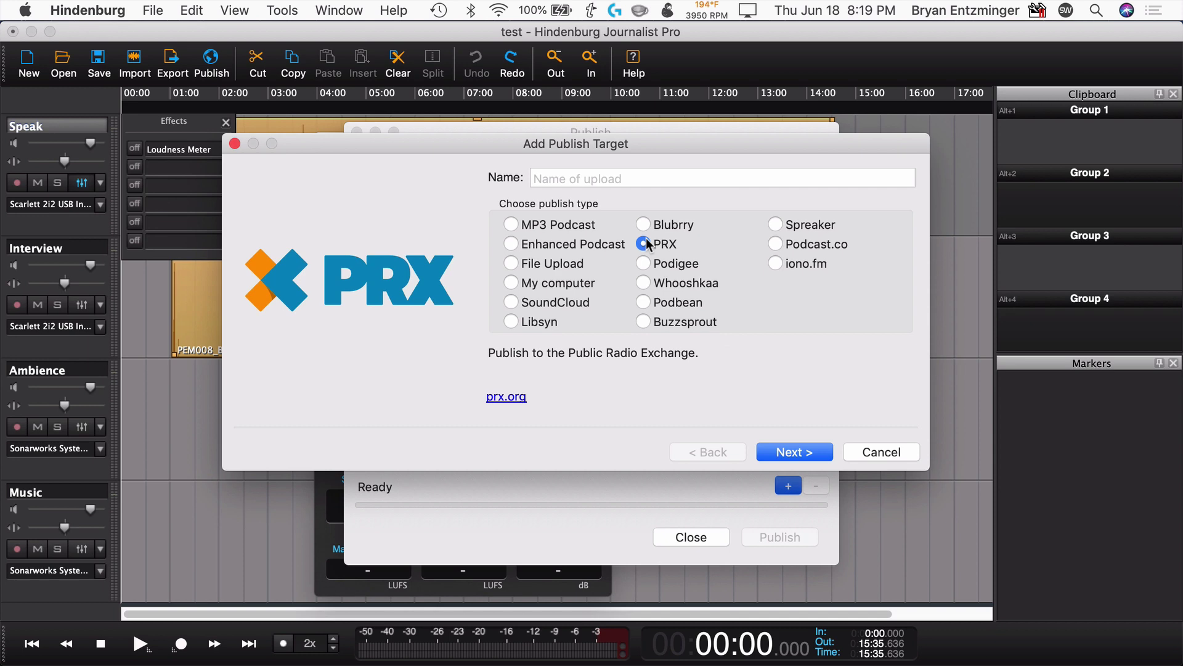
pyautogui.click(911, 455)
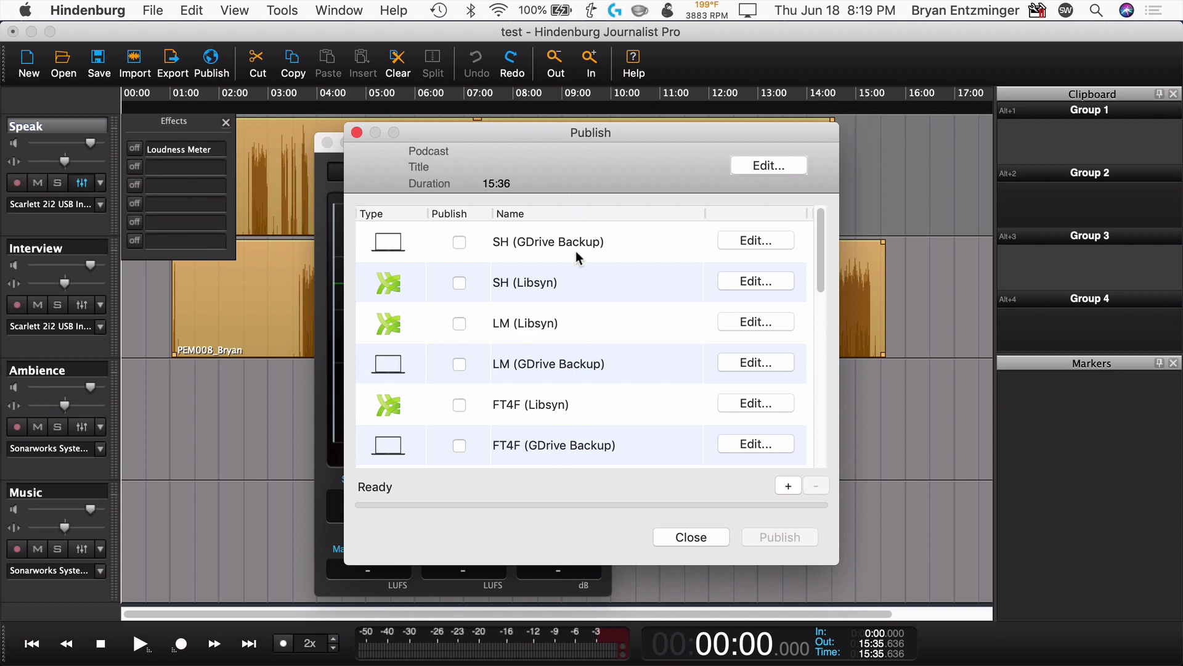
# - Tick Publish for SH (GDrive Backup), SH (Libsyn) and LM (Libsyn)
pyautogui.click(458, 244)
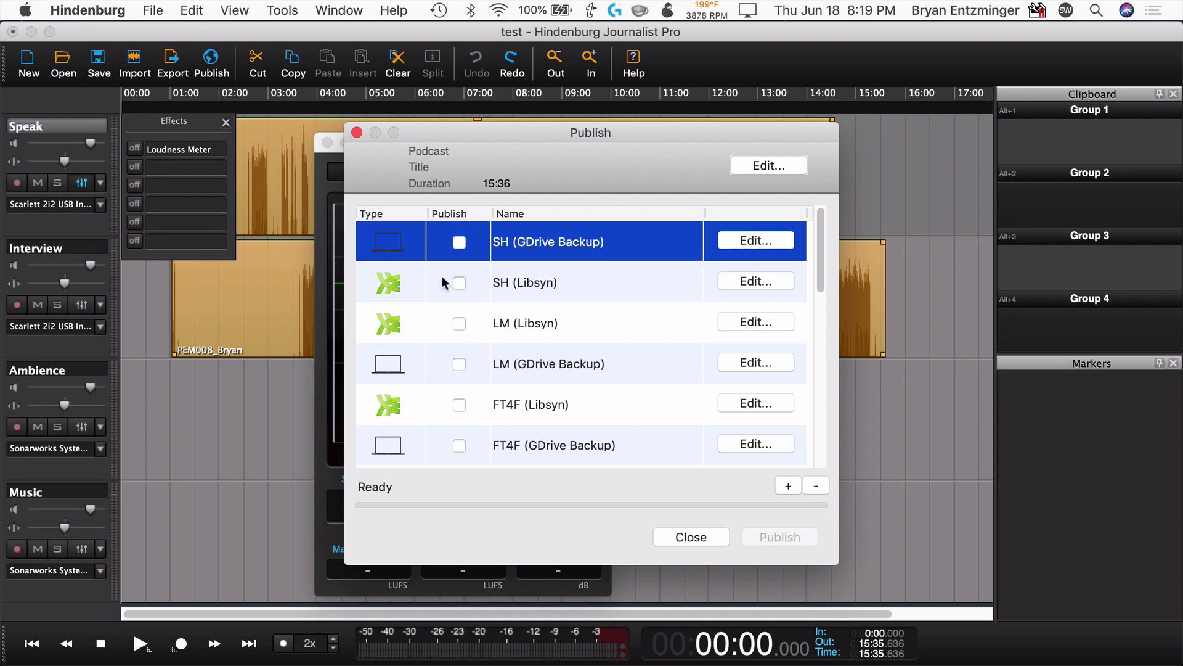
pyautogui.click(459, 242)
pyautogui.click(458, 285)
pyautogui.click(459, 324)
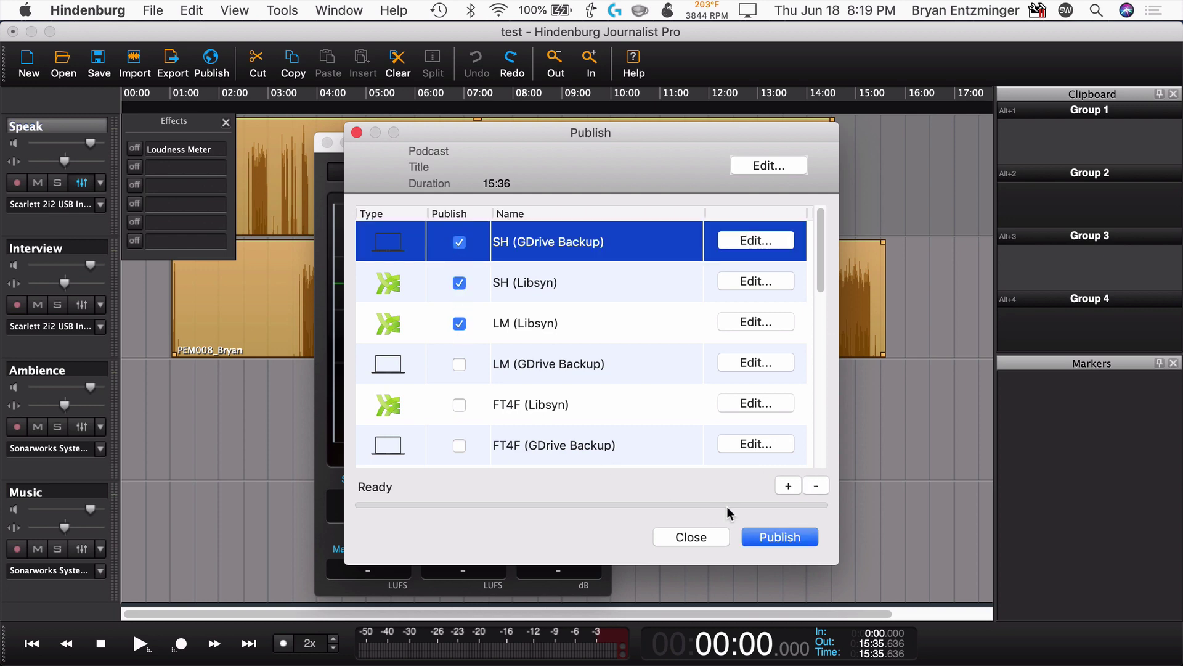
# - Inspect SH (GDrive Backup) settings without changes, then close the Publish window
pyautogui.click(755, 240)
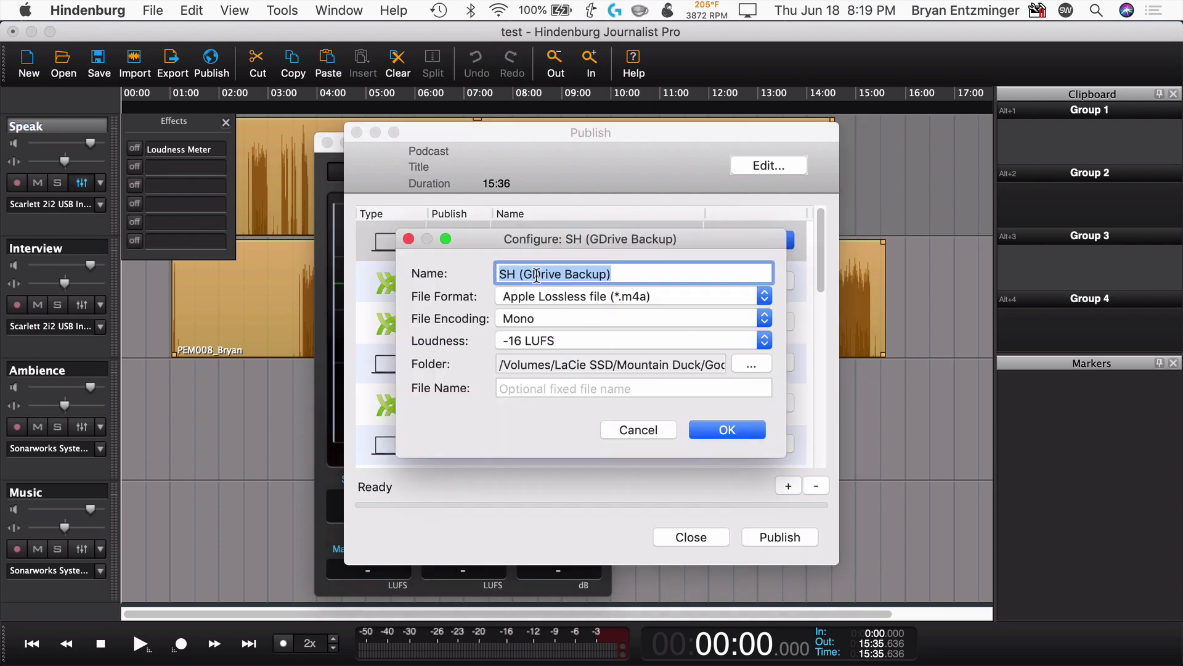
pyautogui.click(633, 435)
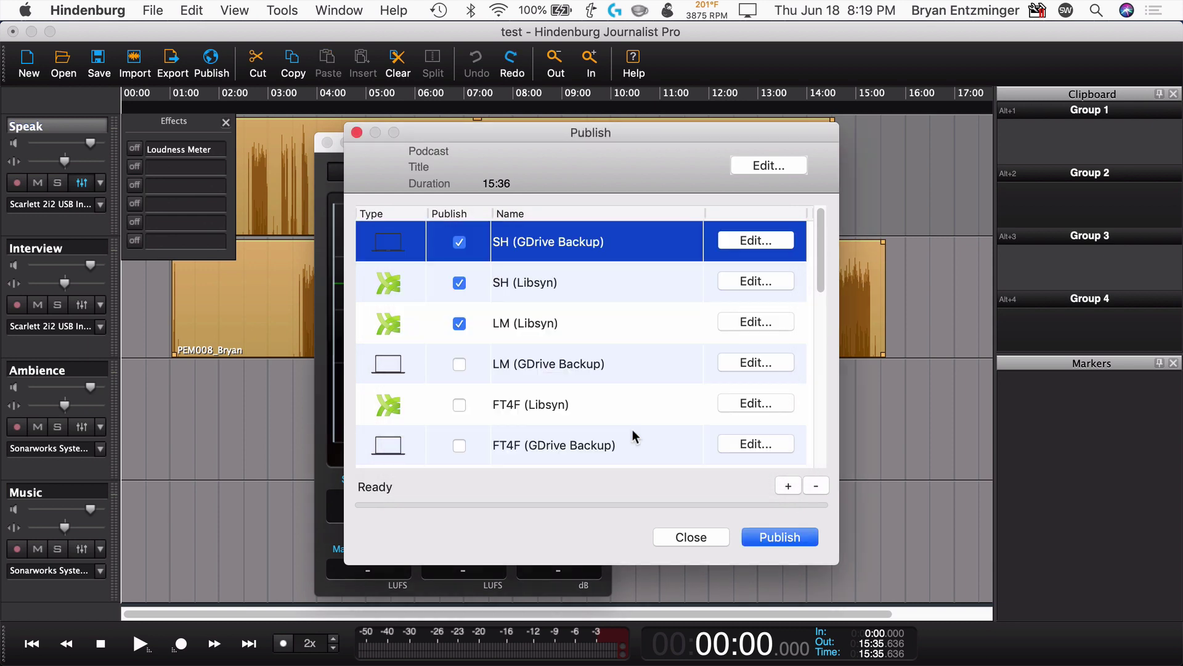
pyautogui.moveTo(821, 261); pyautogui.dragTo(825, 456)
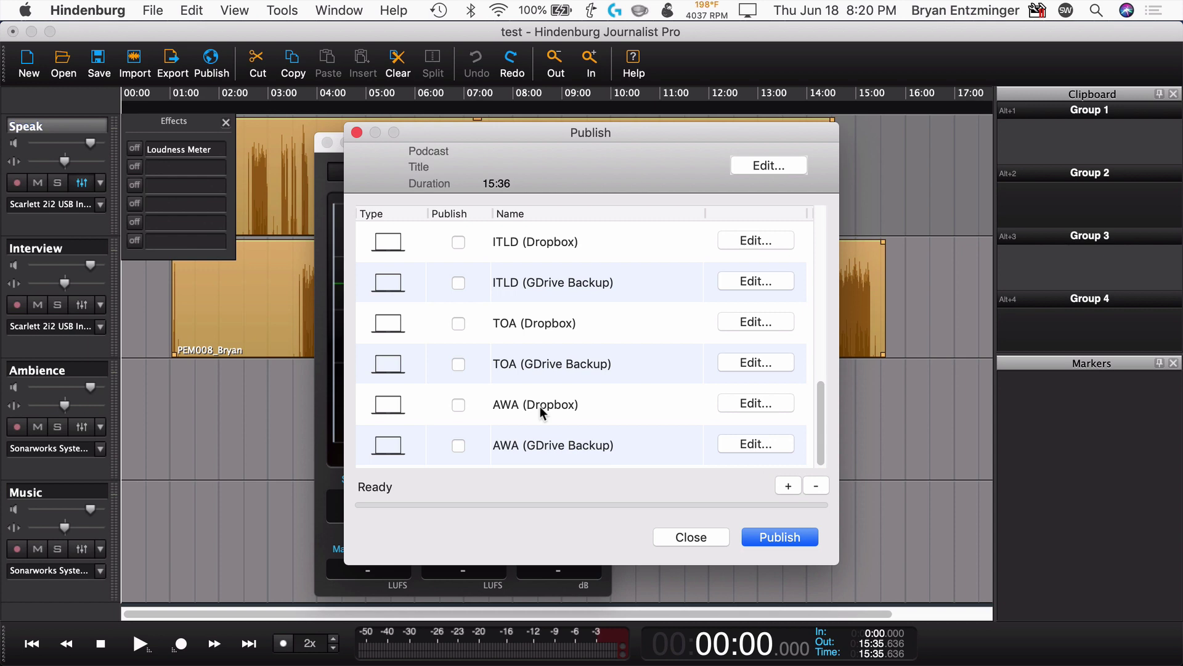
pyautogui.click(691, 539)
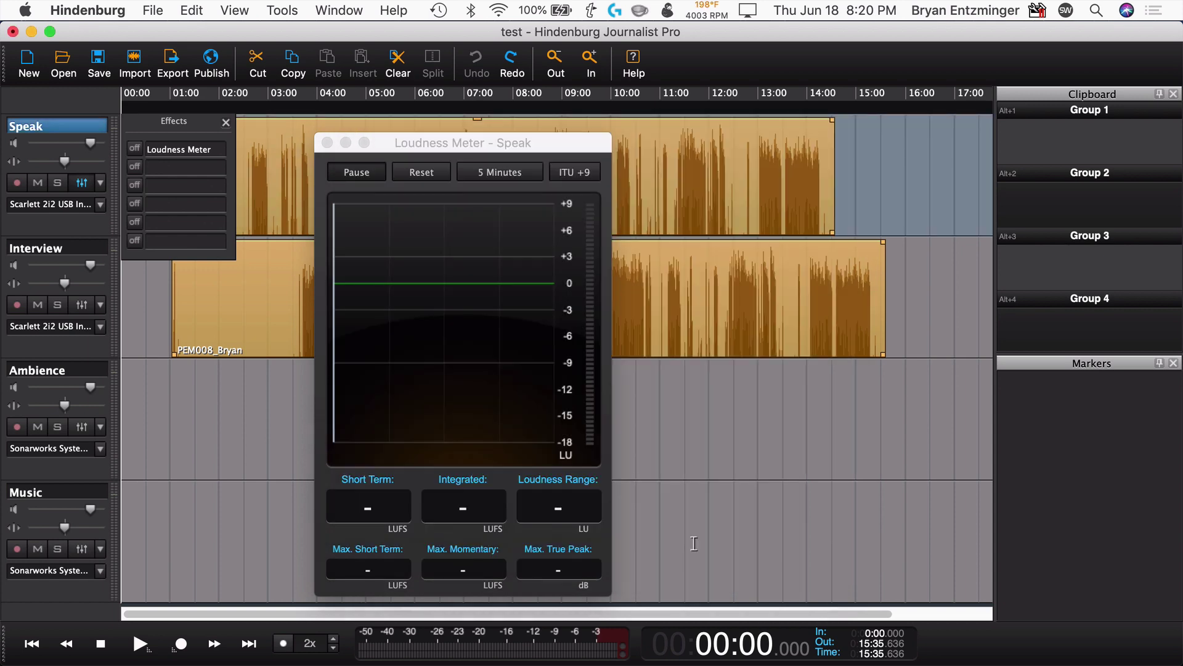
# - Close the Speak track's Loudness Meter window and bring up the File menu
pyautogui.click(327, 142)
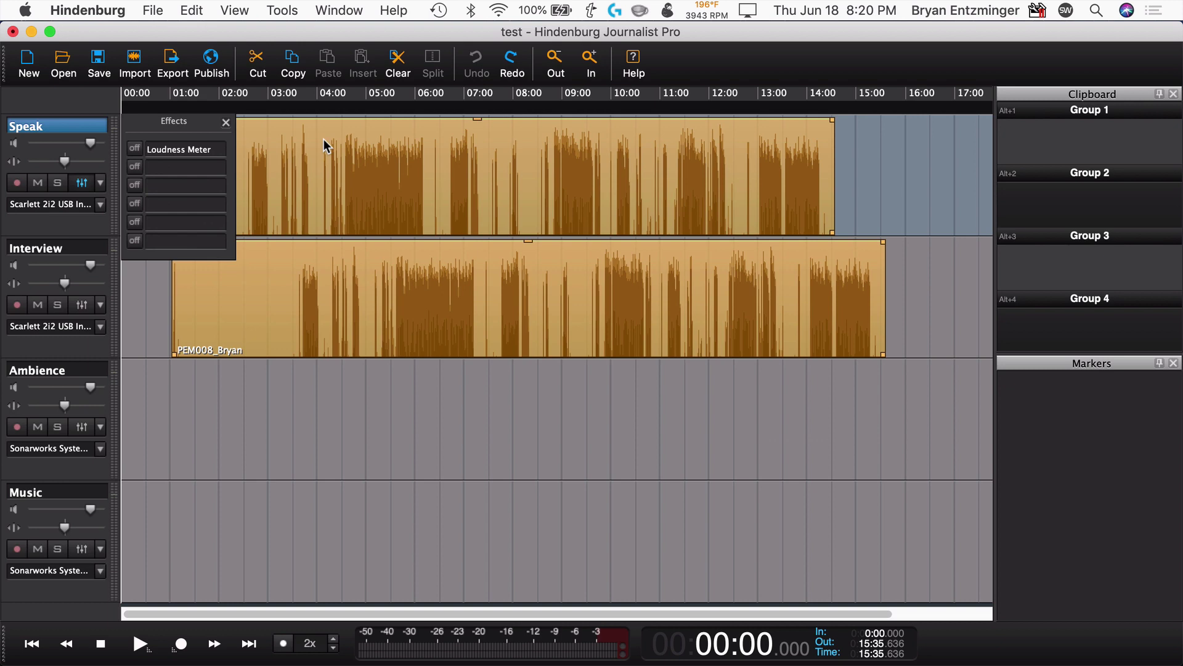
pyautogui.click(163, 11)
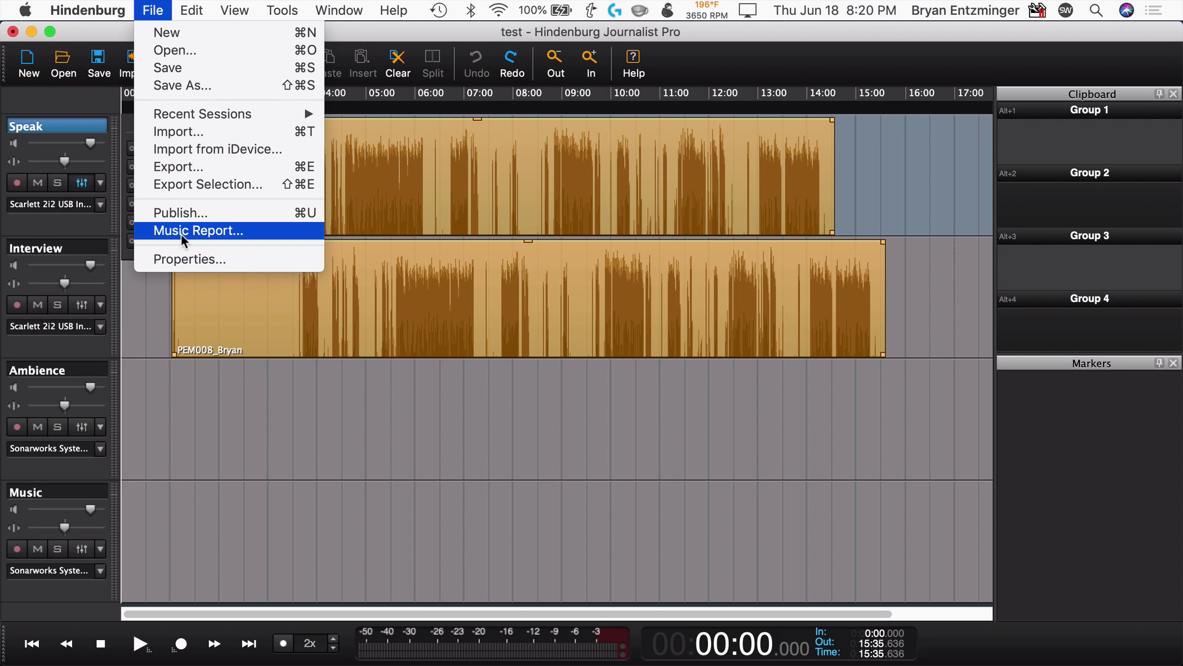
pyautogui.click(105, 11)
pyautogui.click(105, 12)
pyautogui.click(109, 60)
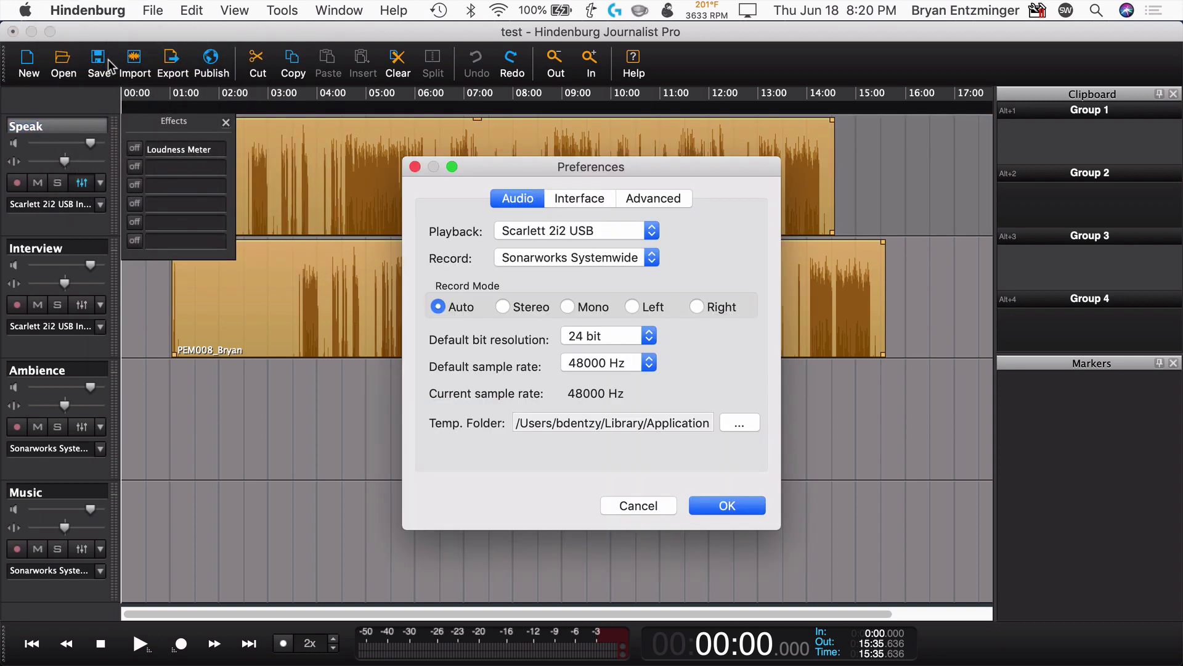
pyautogui.moveTo(752, 165); pyautogui.dragTo(685, 146)
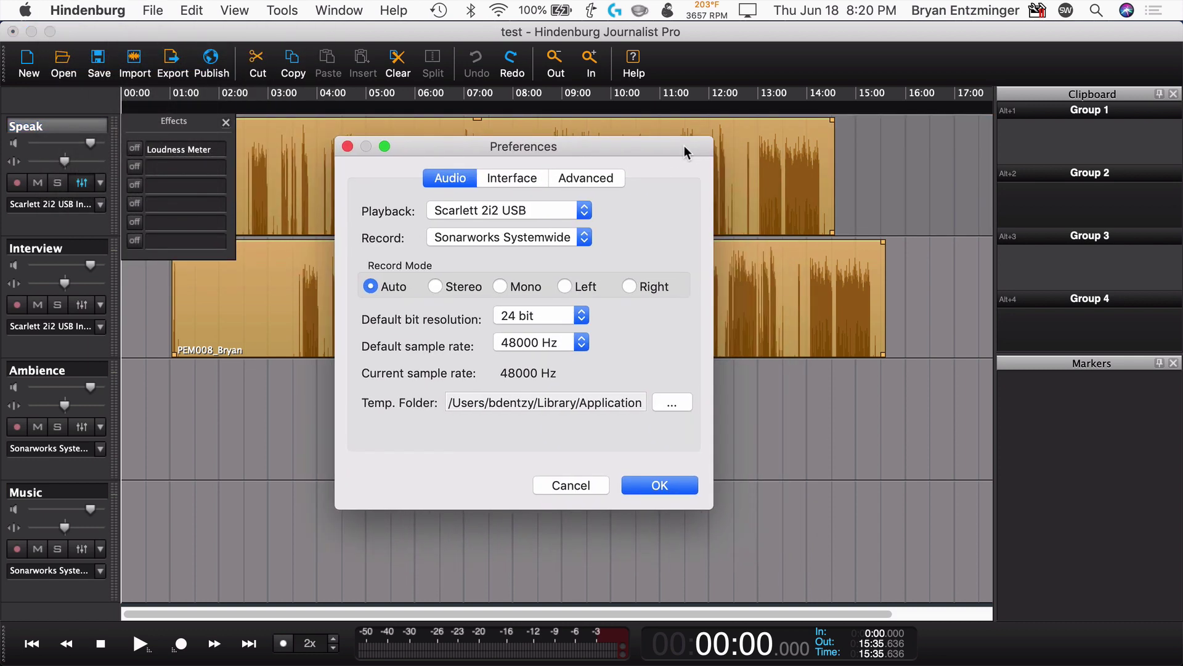
pyautogui.click(499, 315)
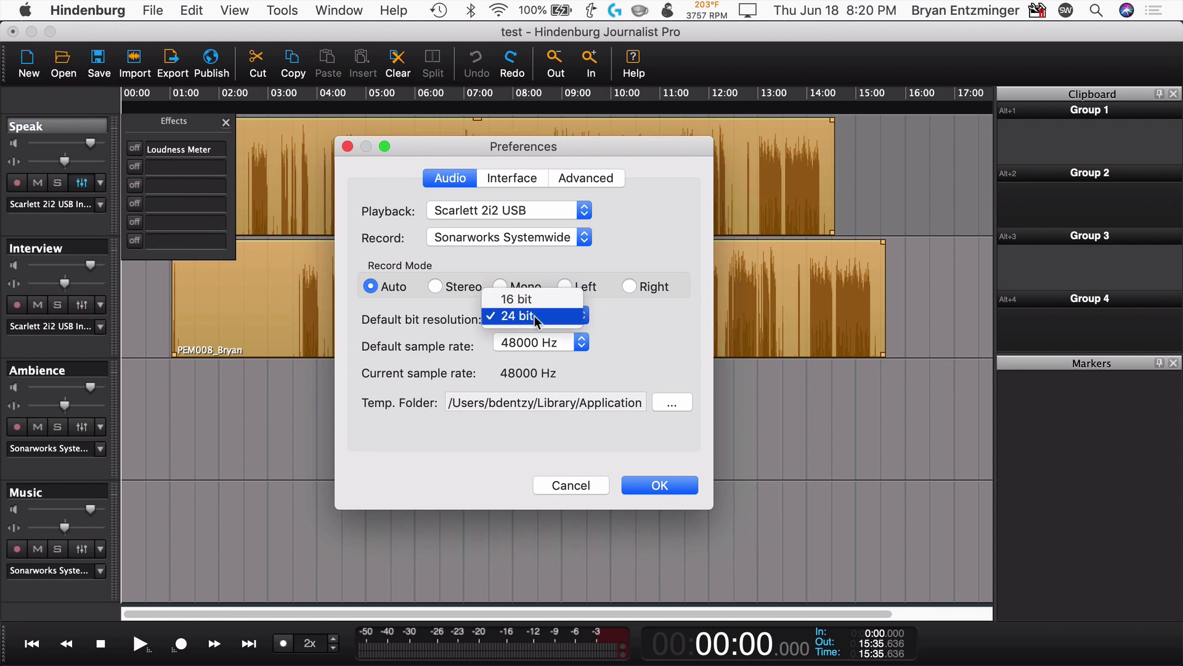
pyautogui.click(534, 315)
pyautogui.click(553, 345)
pyautogui.click(551, 326)
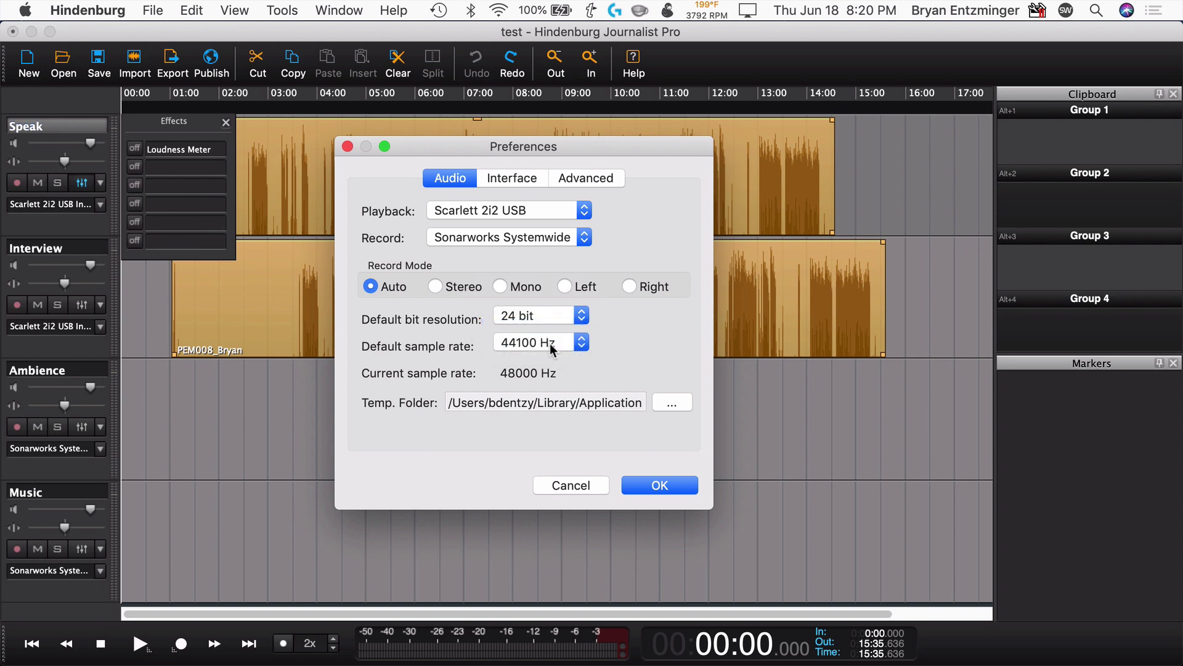
pyautogui.click(553, 345)
pyautogui.click(553, 359)
pyautogui.click(583, 490)
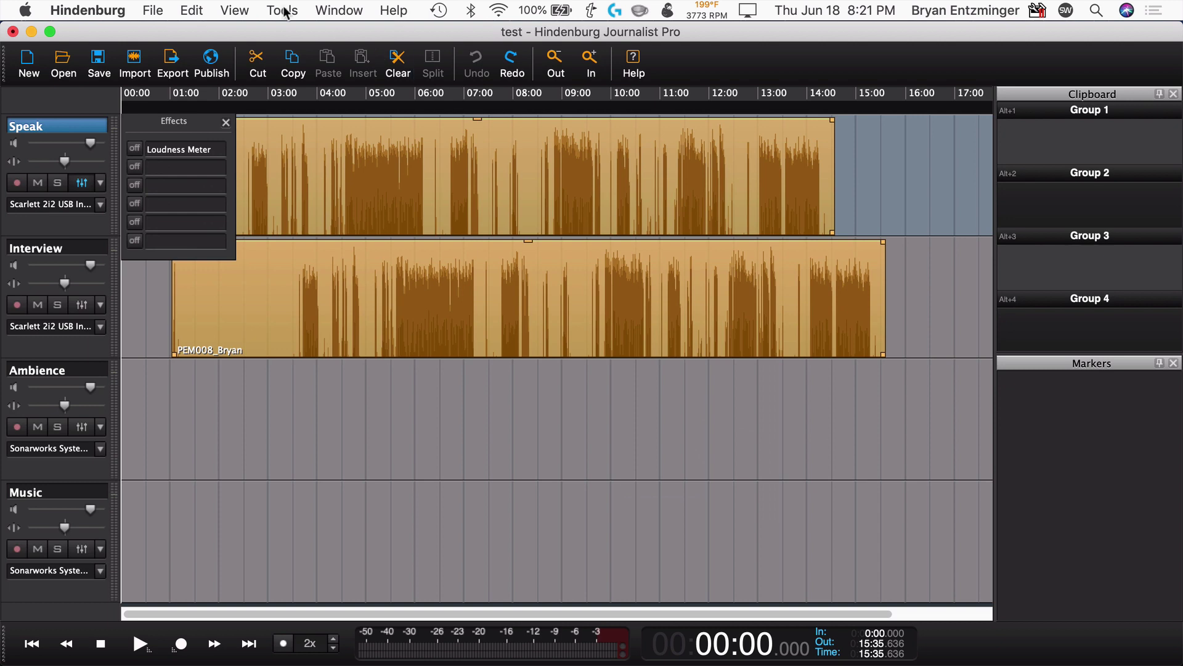
# - Review the Save As format options for test.nhsx, then cancel, keeping Hindenburg Files unsaved
pyautogui.click(143, 11)
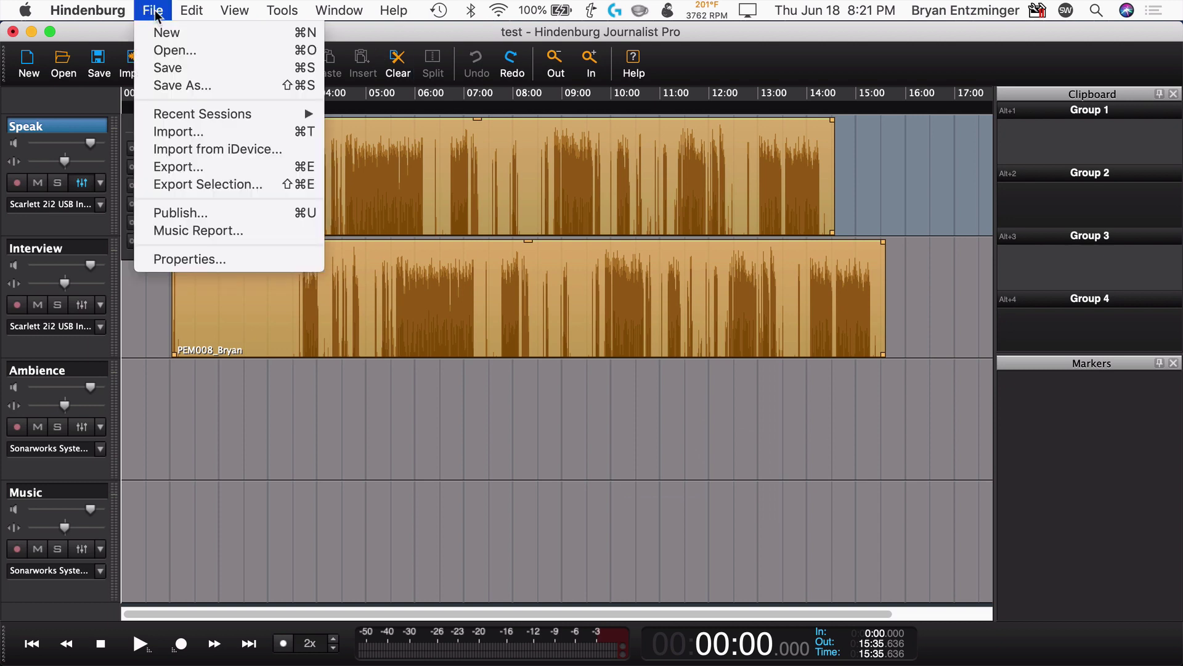
pyautogui.click(198, 86)
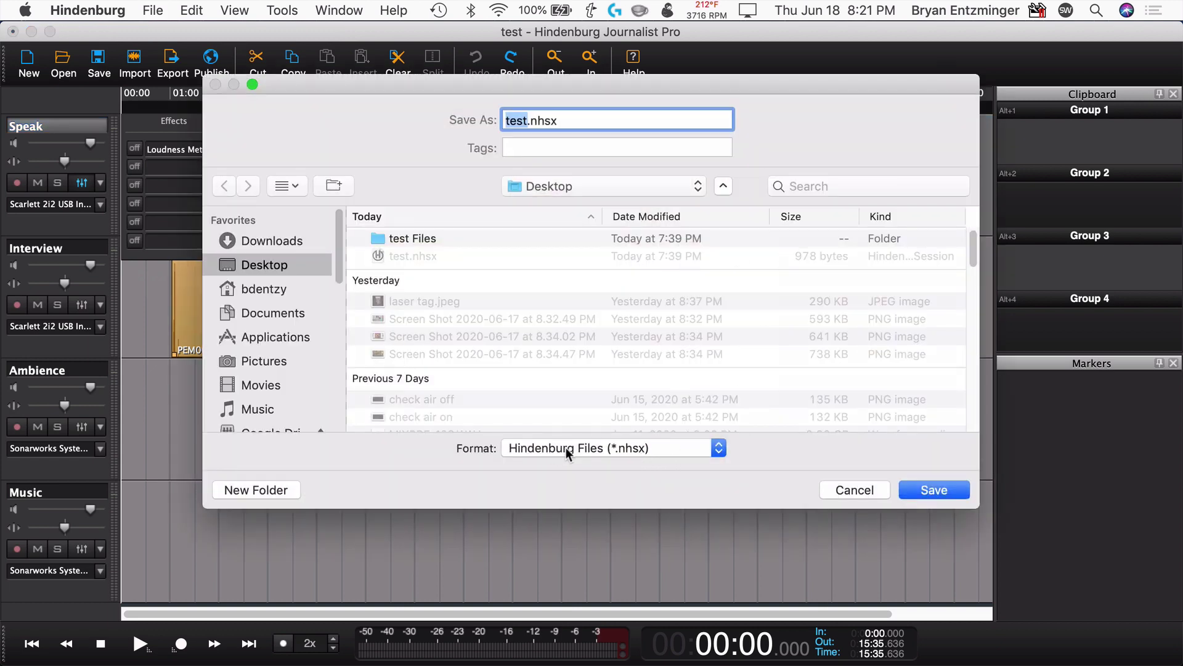
pyautogui.click(563, 452)
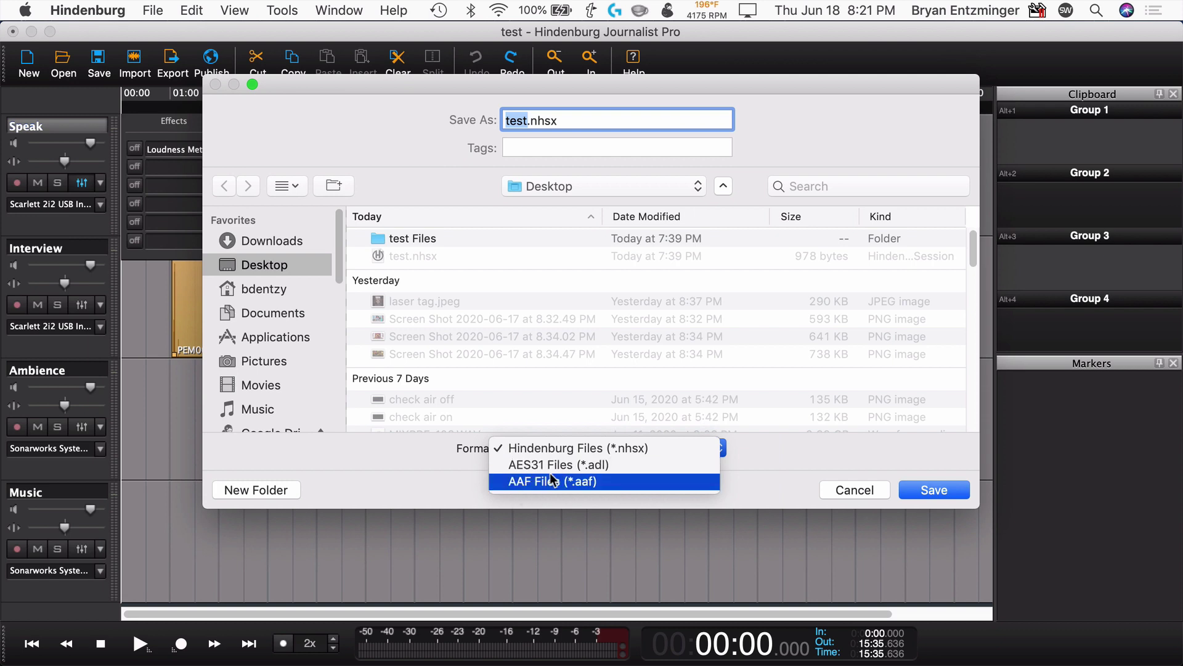
pyautogui.click(851, 487)
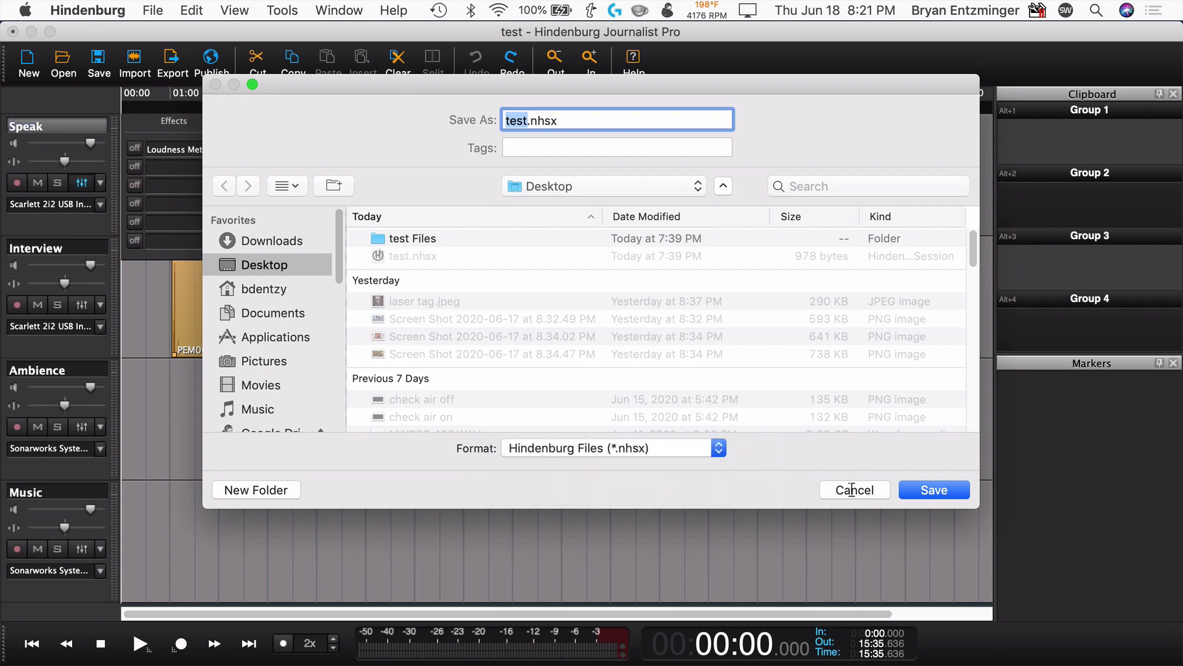
pyautogui.click(851, 488)
pyautogui.click(154, 11)
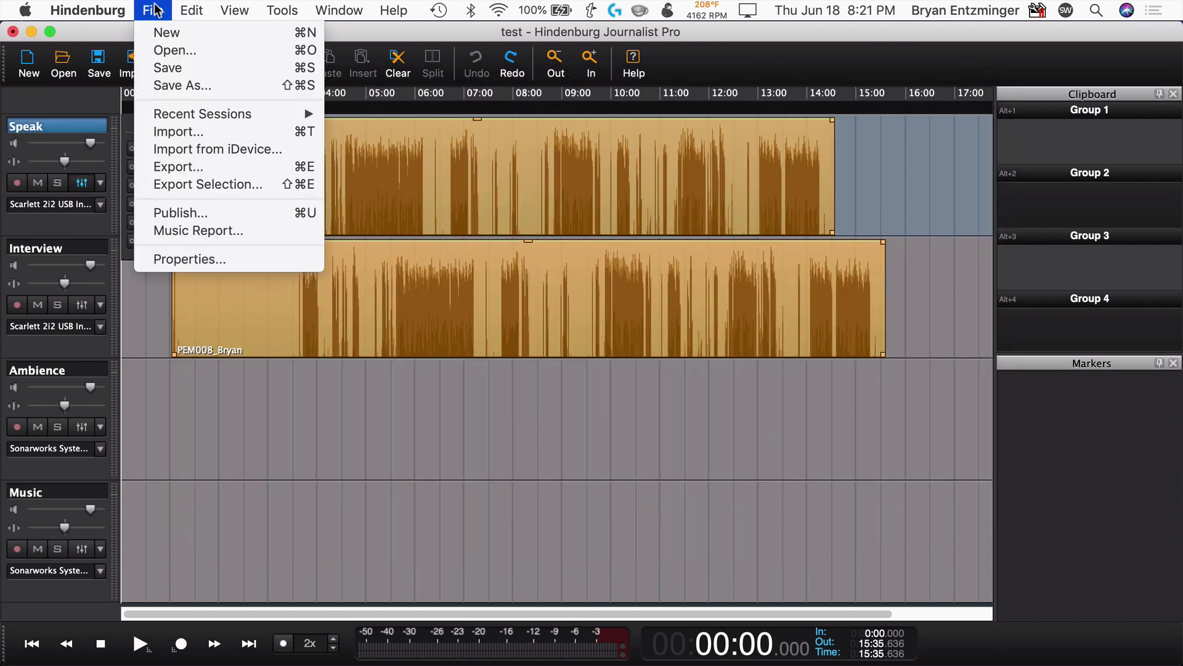
pyautogui.click(175, 50)
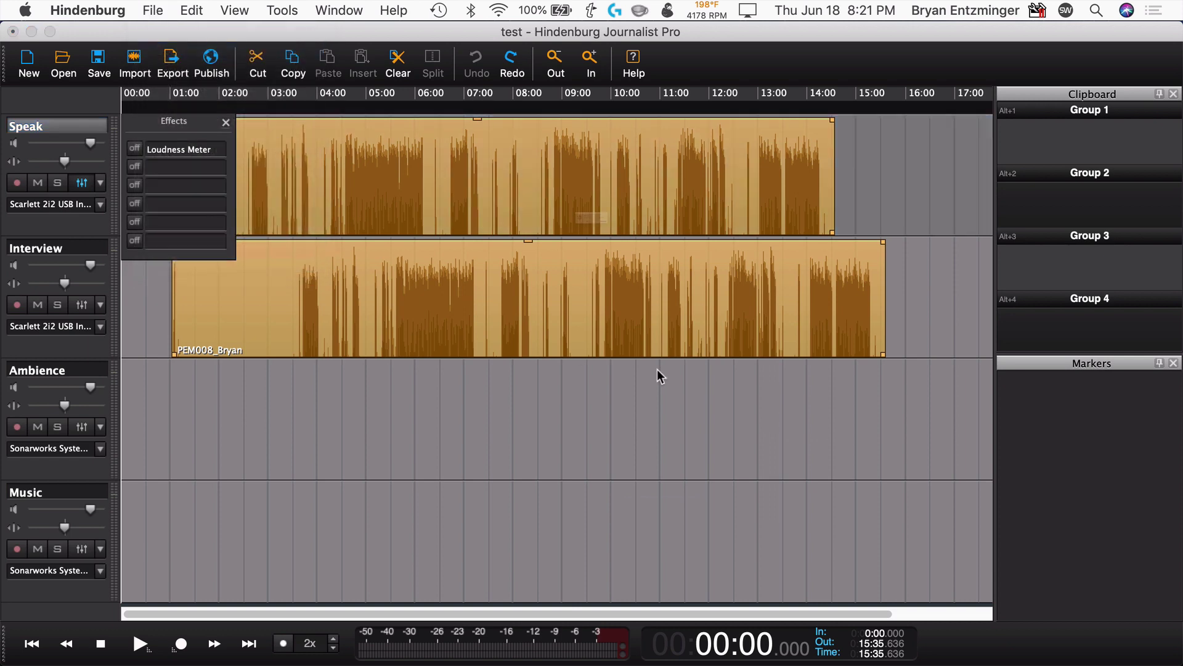
pyautogui.click(653, 262)
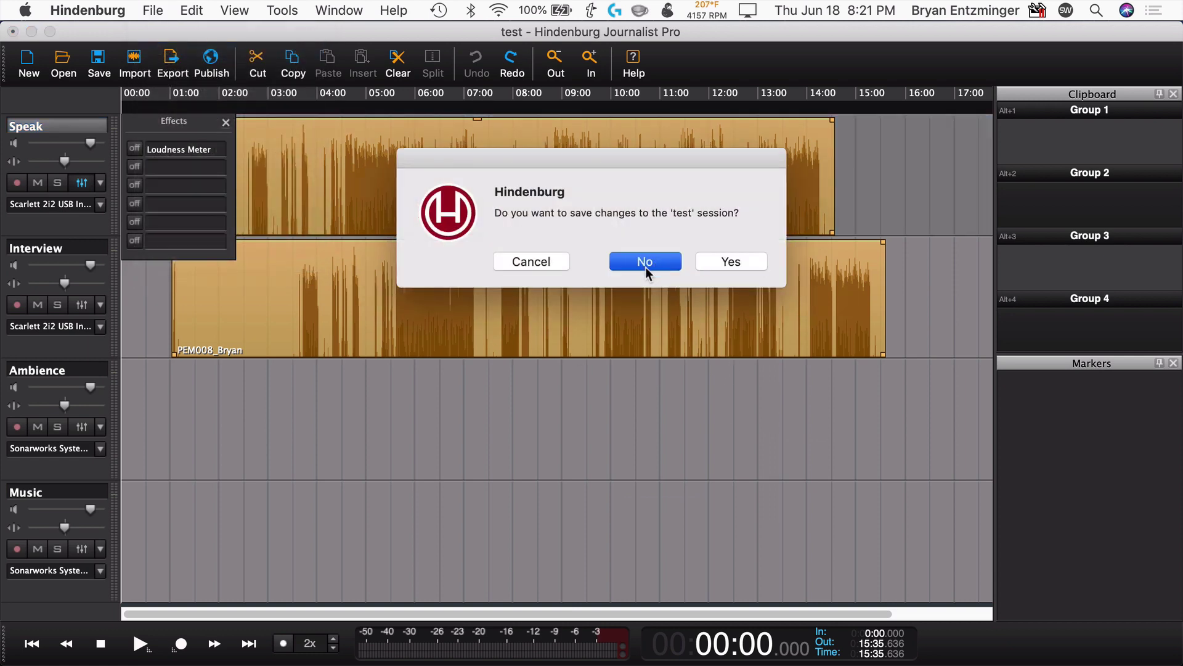
pyautogui.click(599, 436)
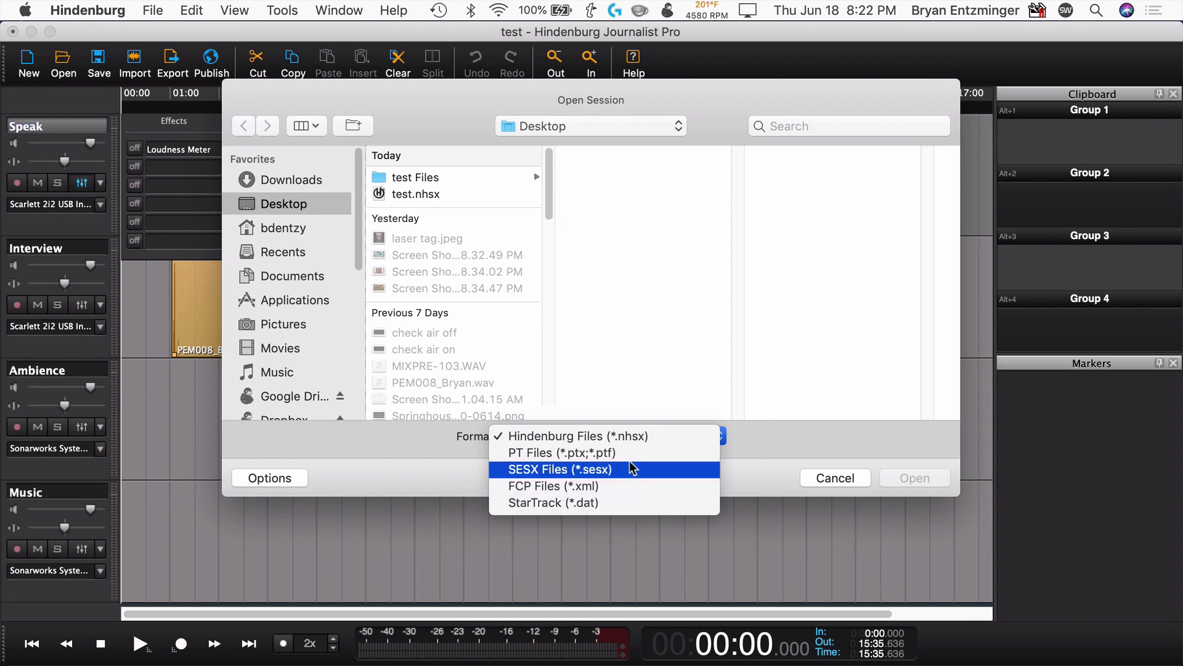
pyautogui.click(860, 478)
pyautogui.click(860, 479)
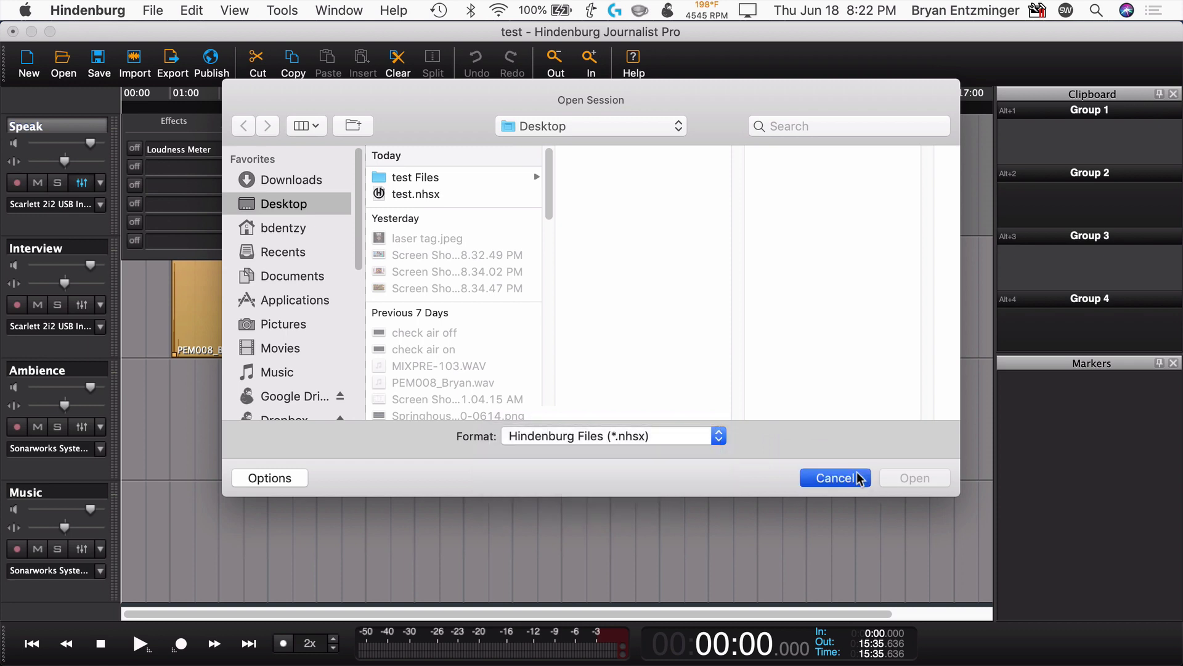